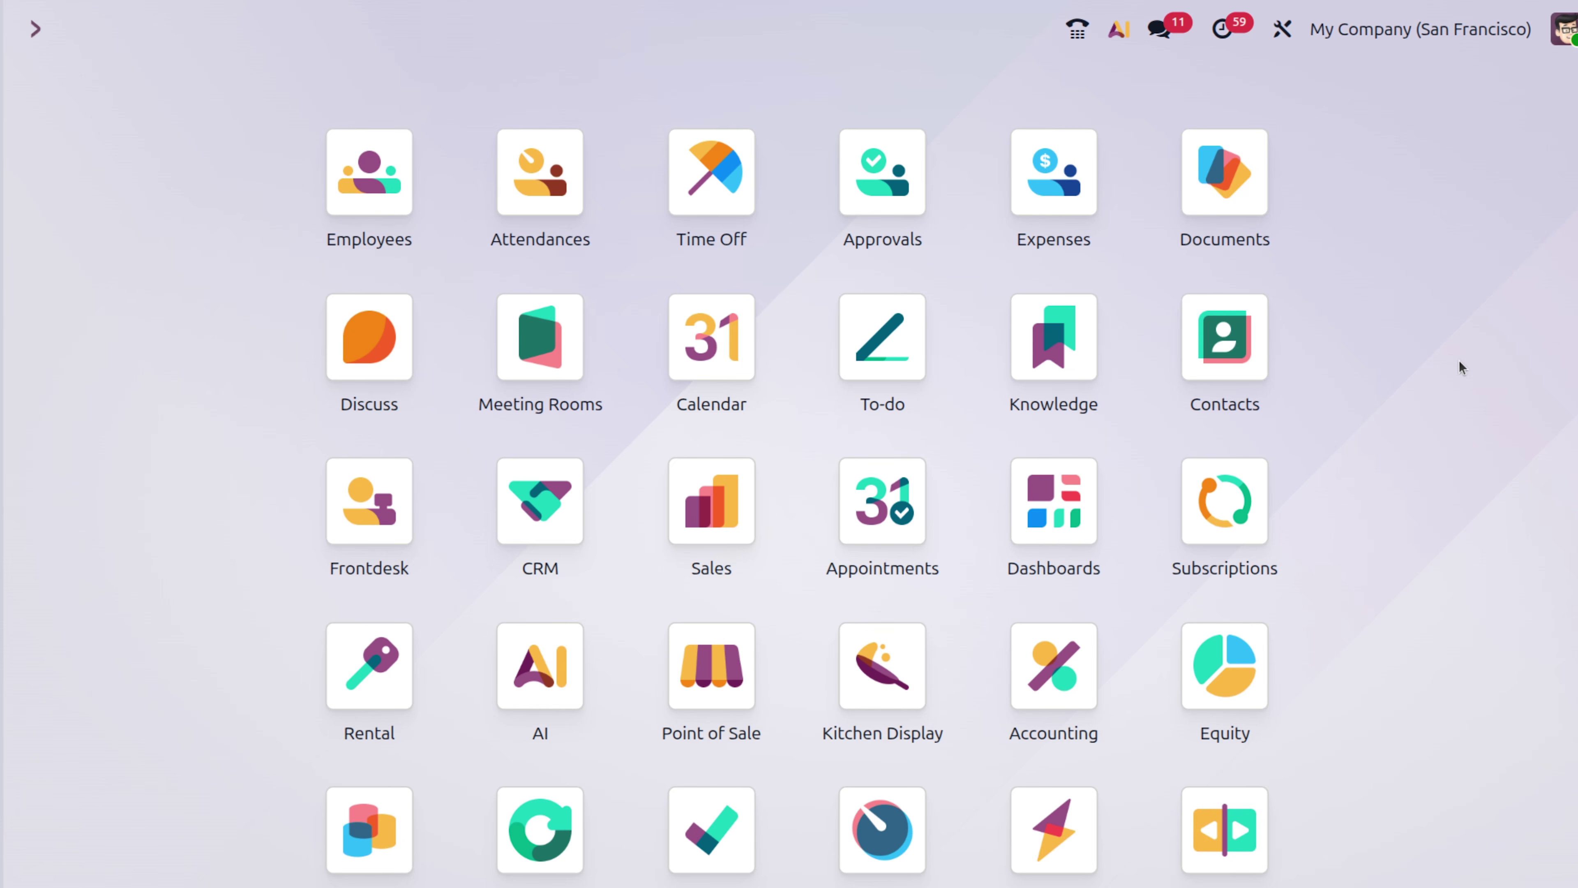
Open the Dashboards app and look through the categories of available dashboards, from Sales to Human Resources.
type("das")
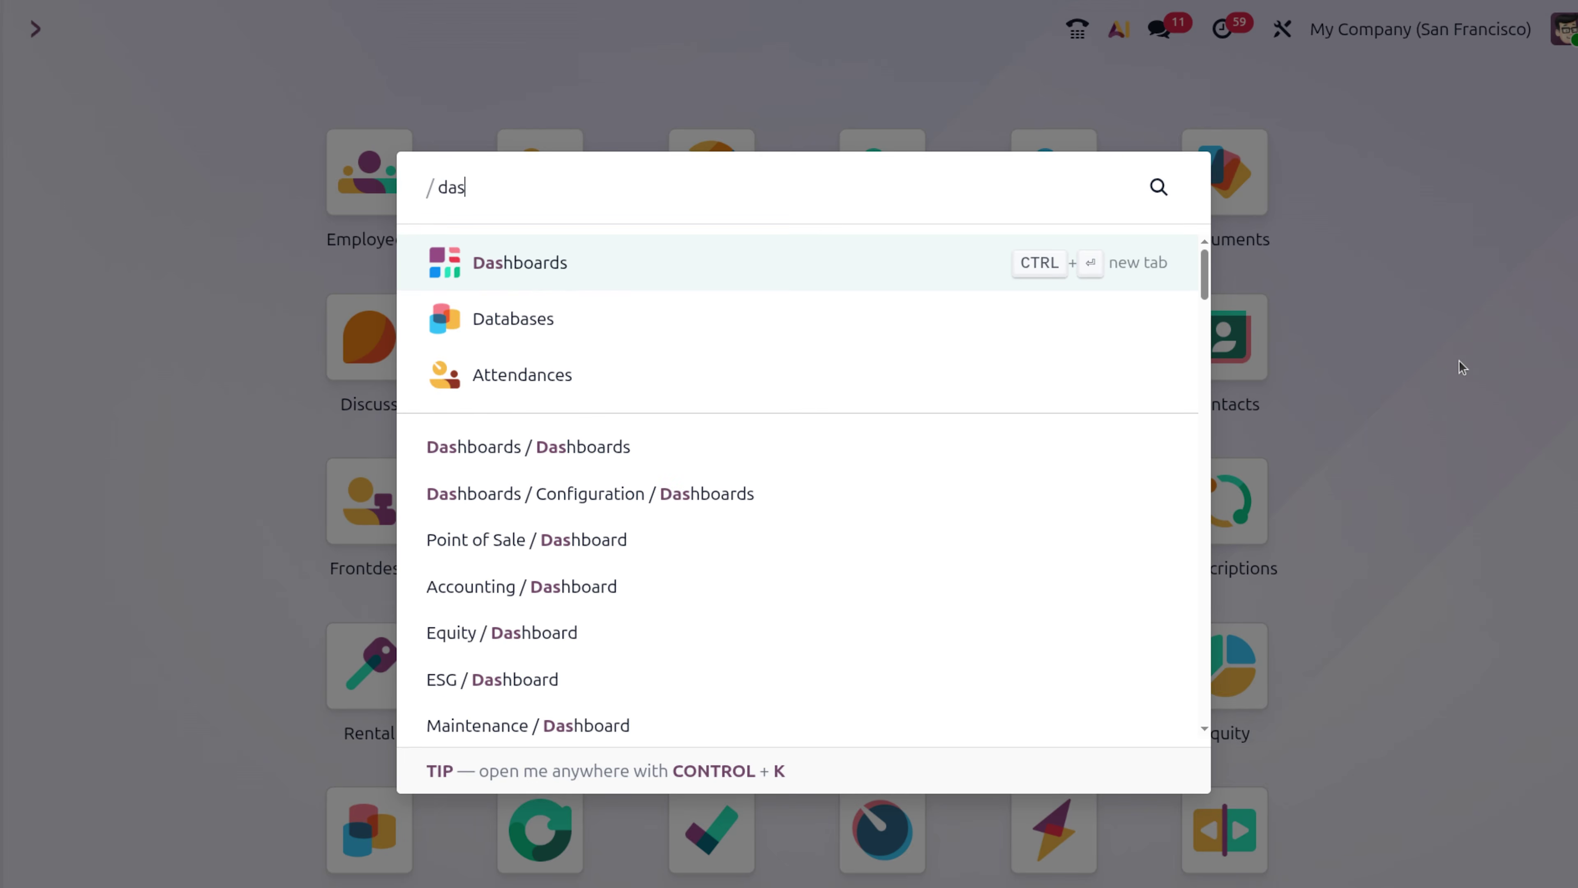
key("Return")
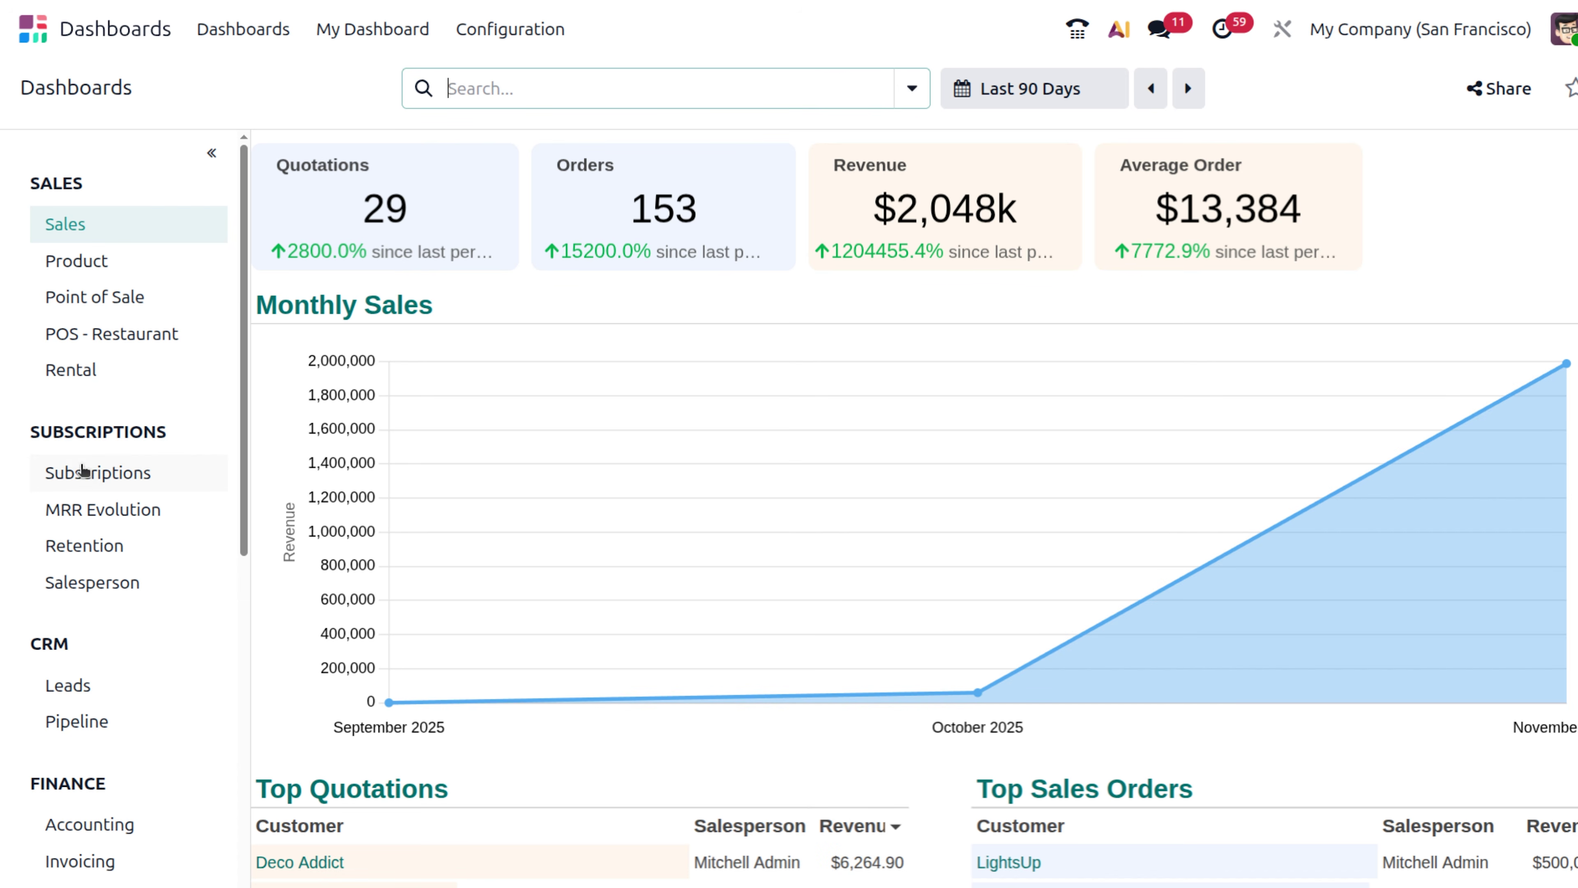
scroll(82, 784, "down", 8)
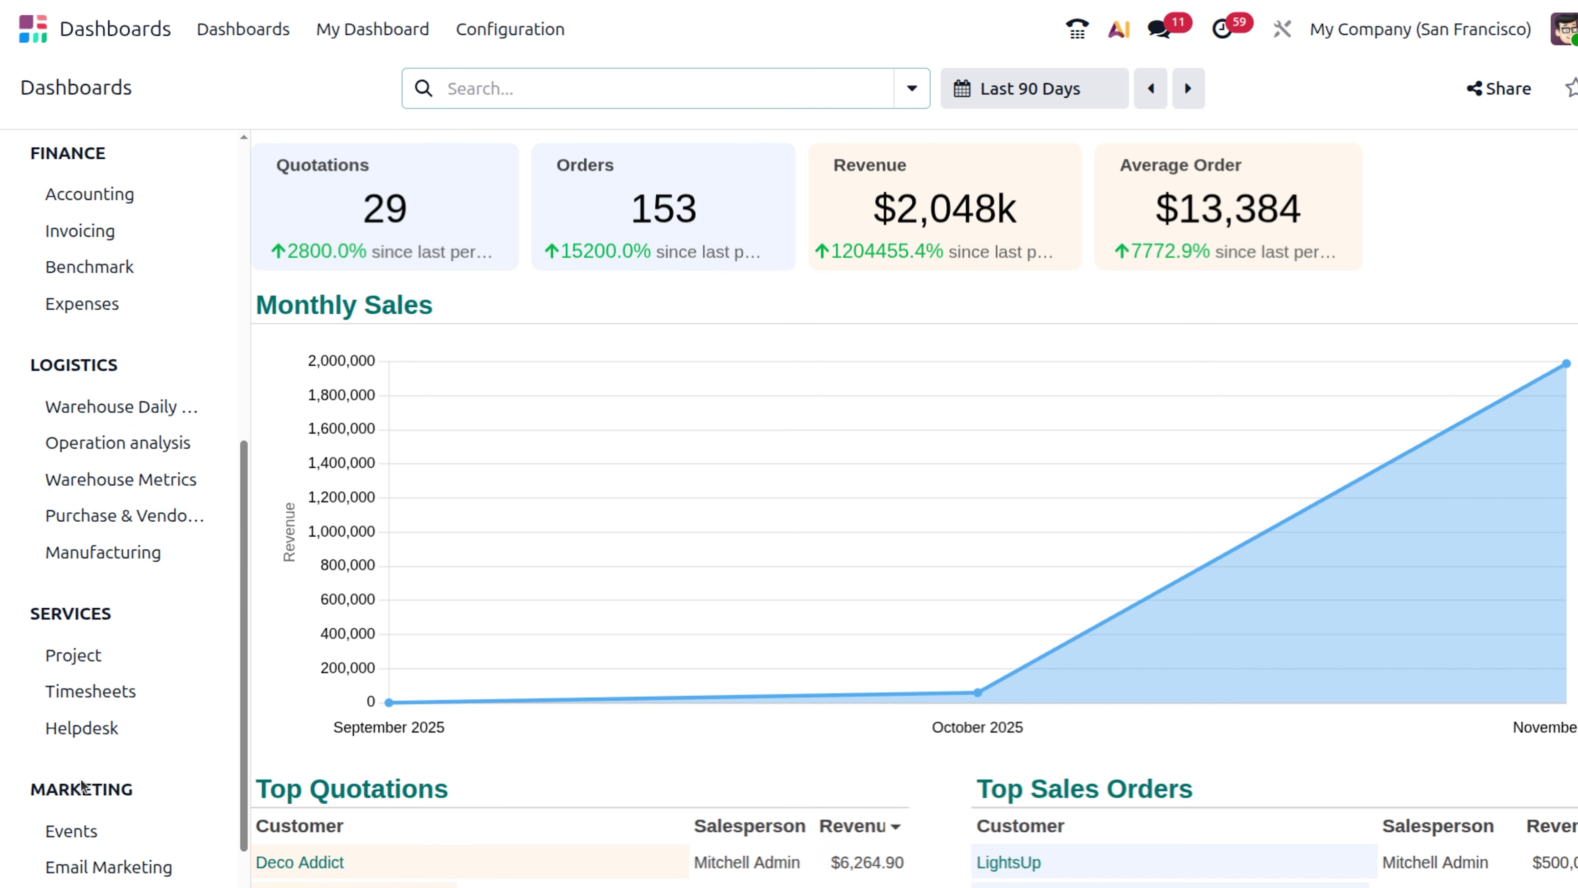
scroll(73, 627, "down", 4)
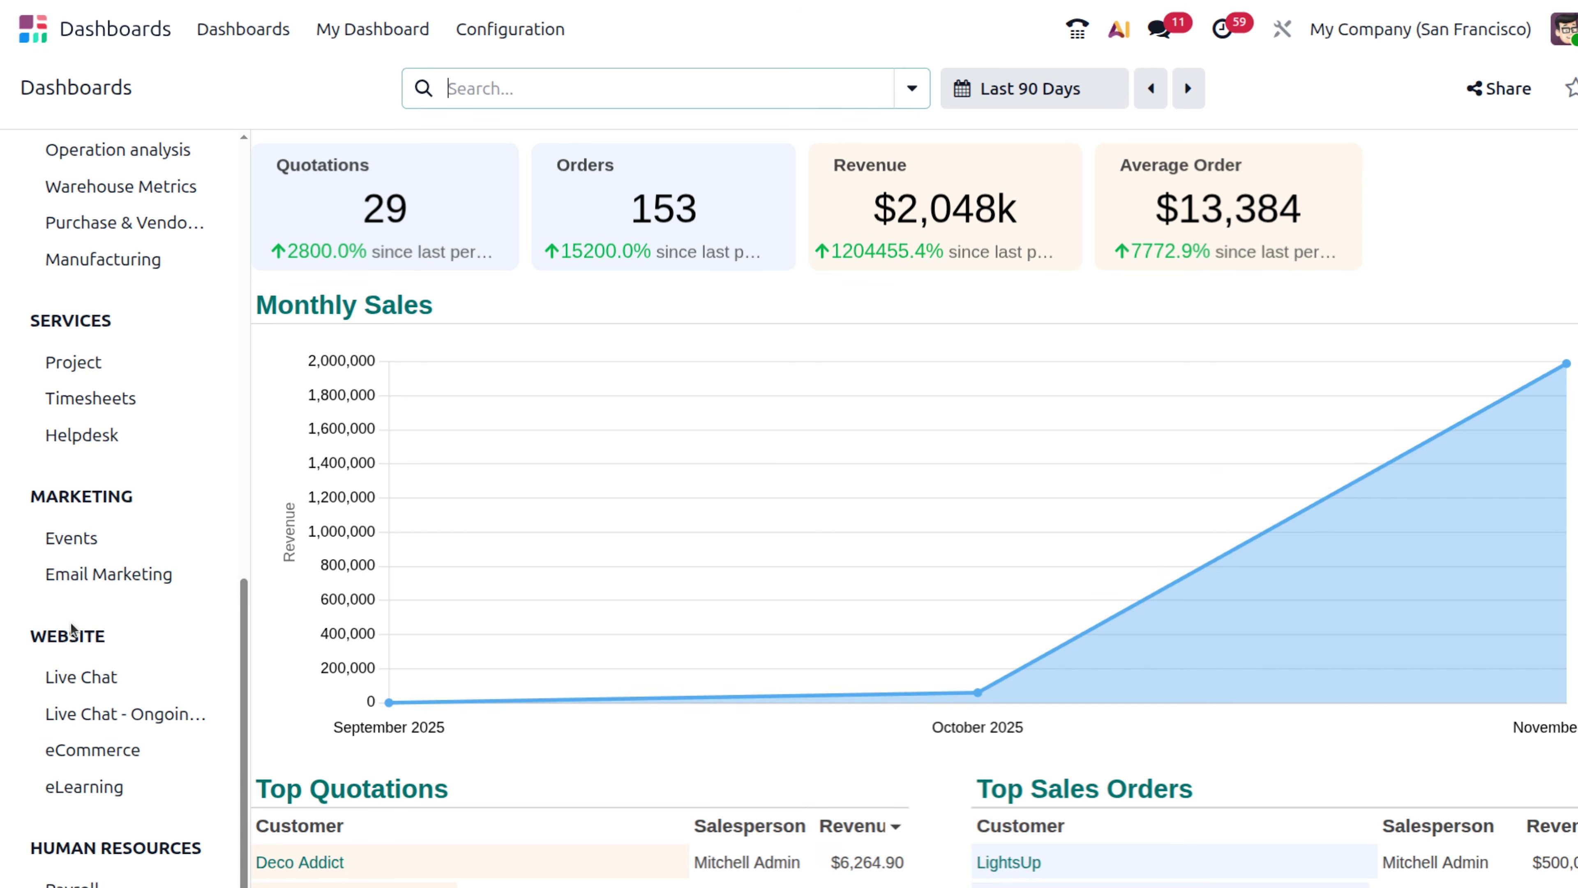
scroll(92, 492, "up", 12)
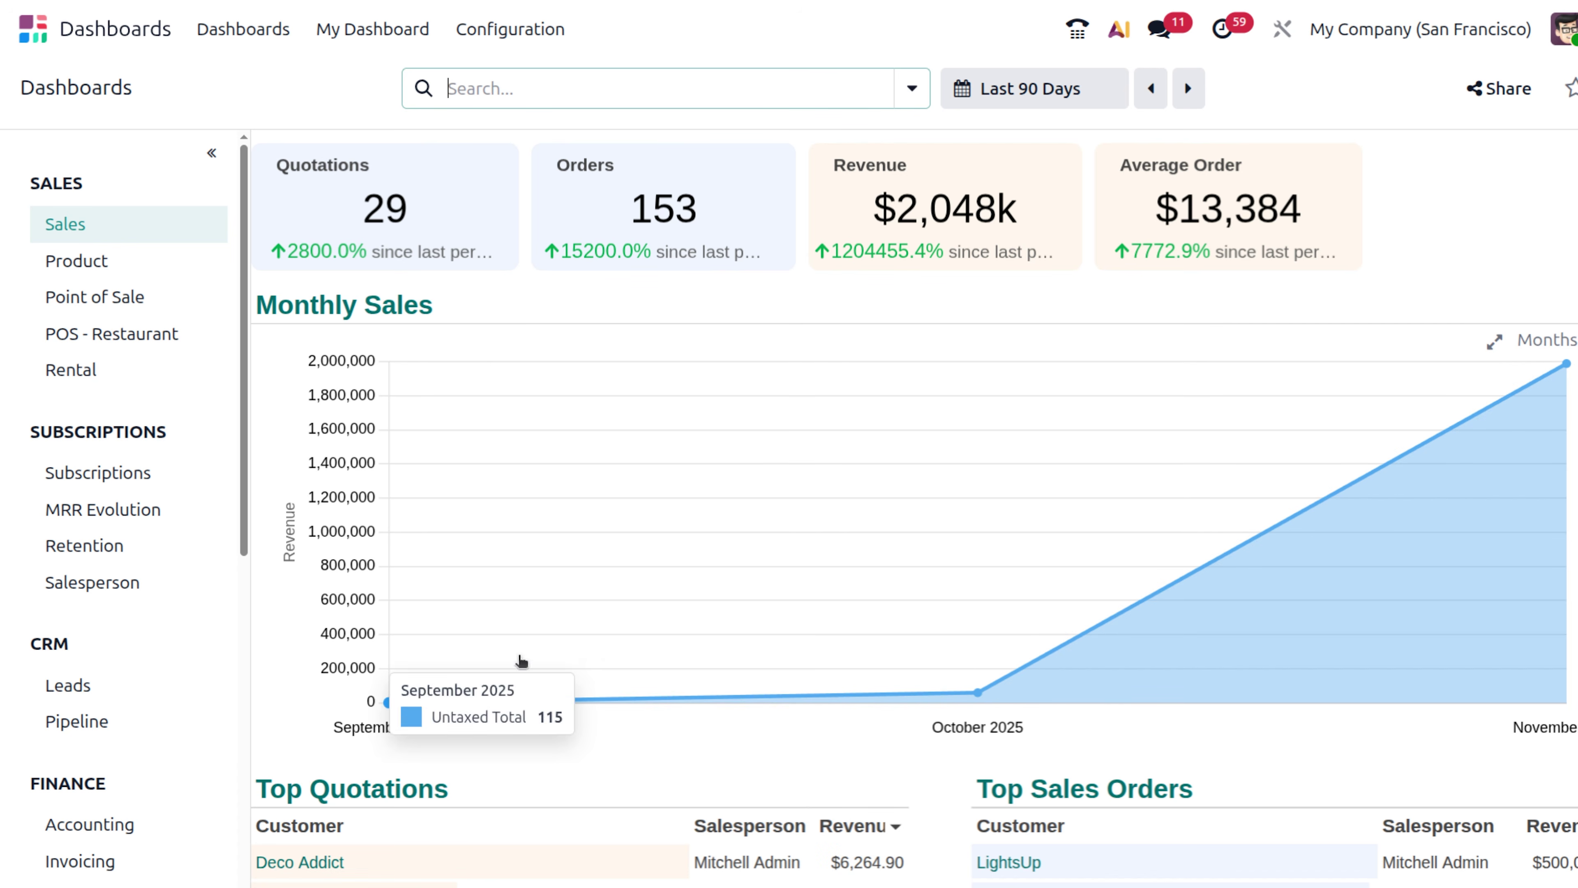
Examine the Sales dashboard's monthly sales chart and its Top Quotations and Top Sales Orders tables.
scroll(1369, 695, "right", 1)
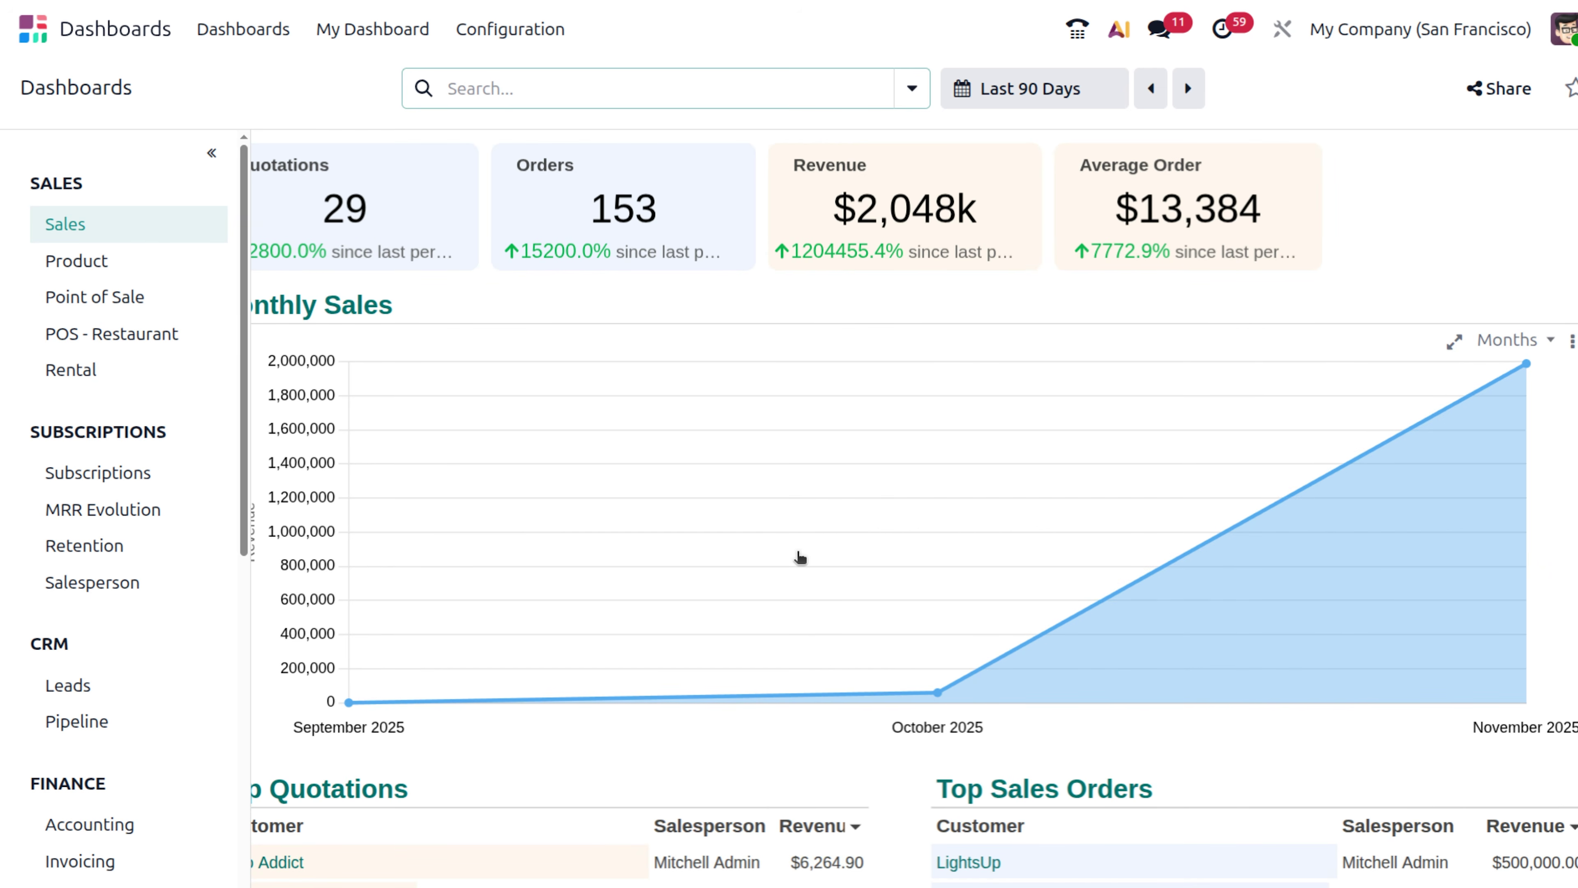
scroll(800, 557, "left", 1)
scroll(800, 557, "down", 3)
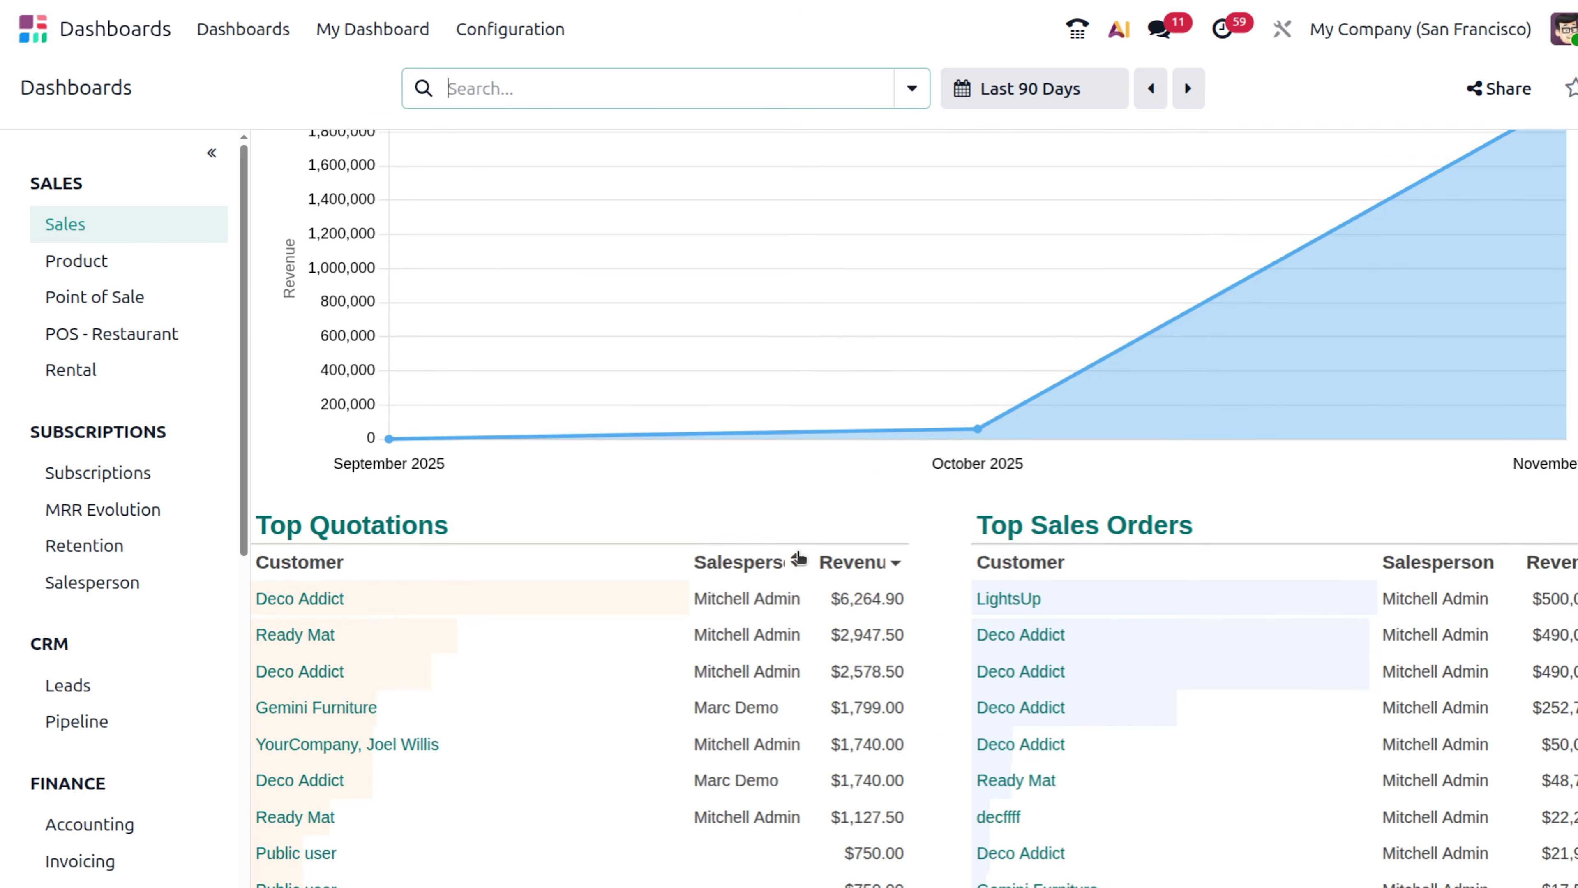
scroll(799, 557, "down", 2)
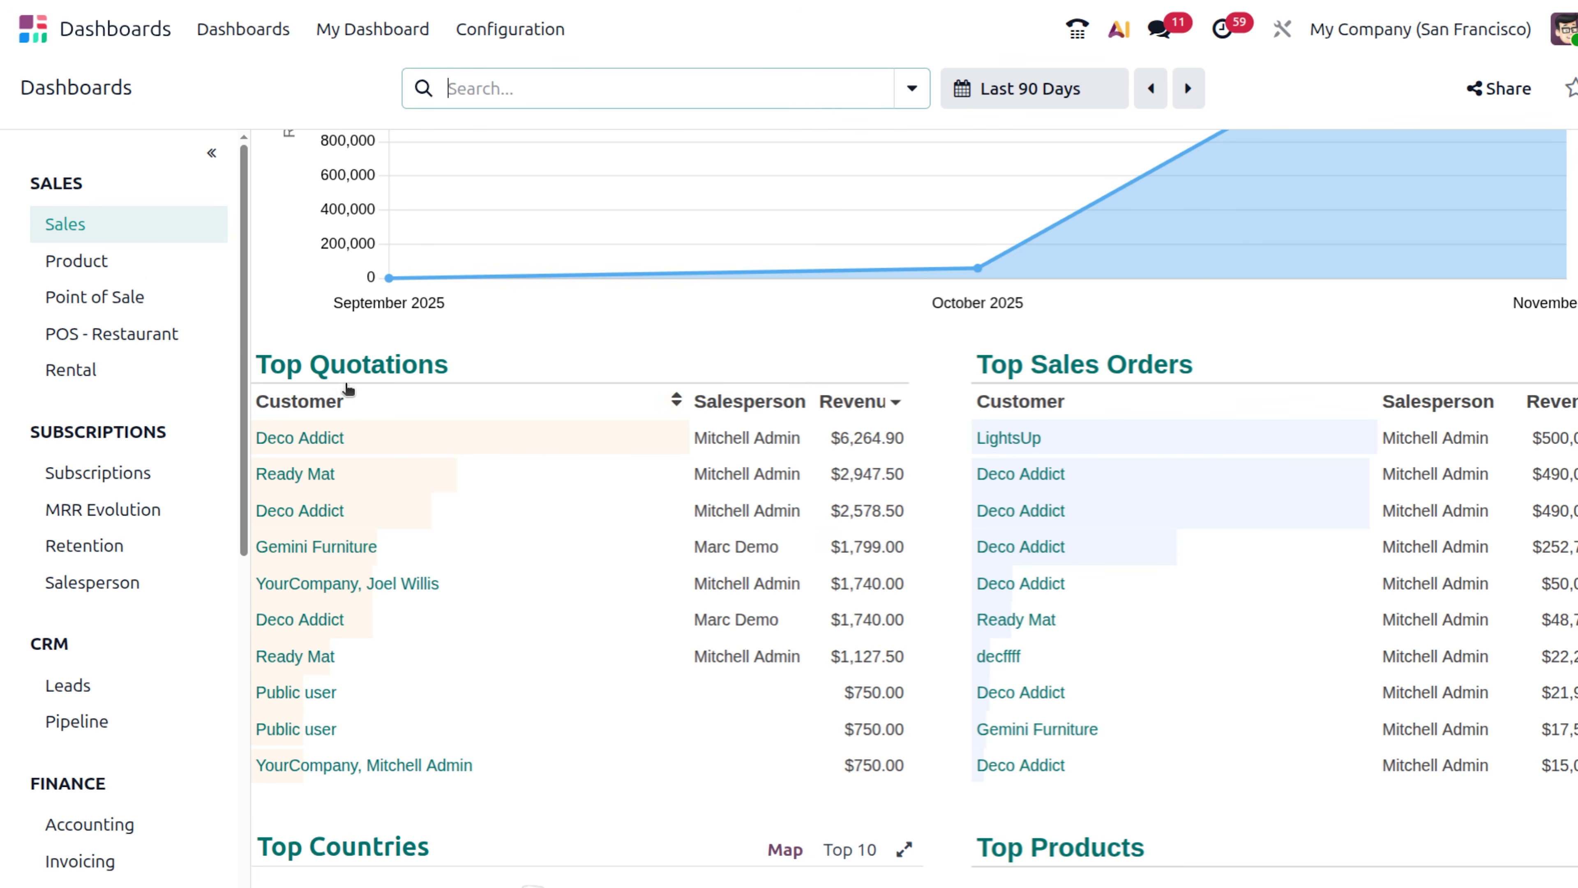
scroll(348, 386, "down", 1)
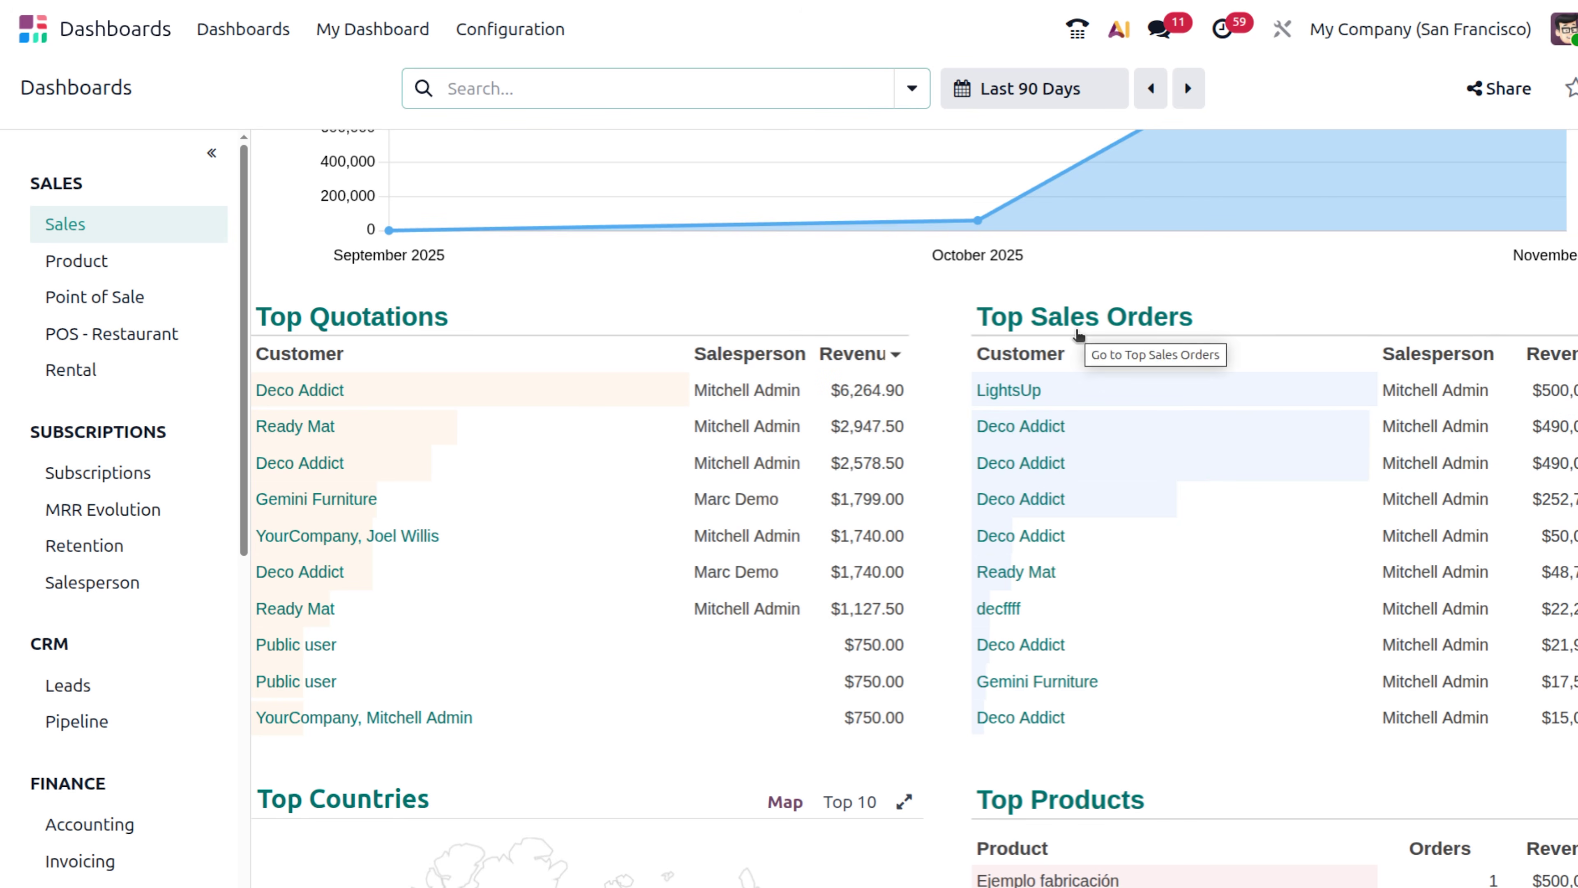
scroll(1077, 335, "right", 1)
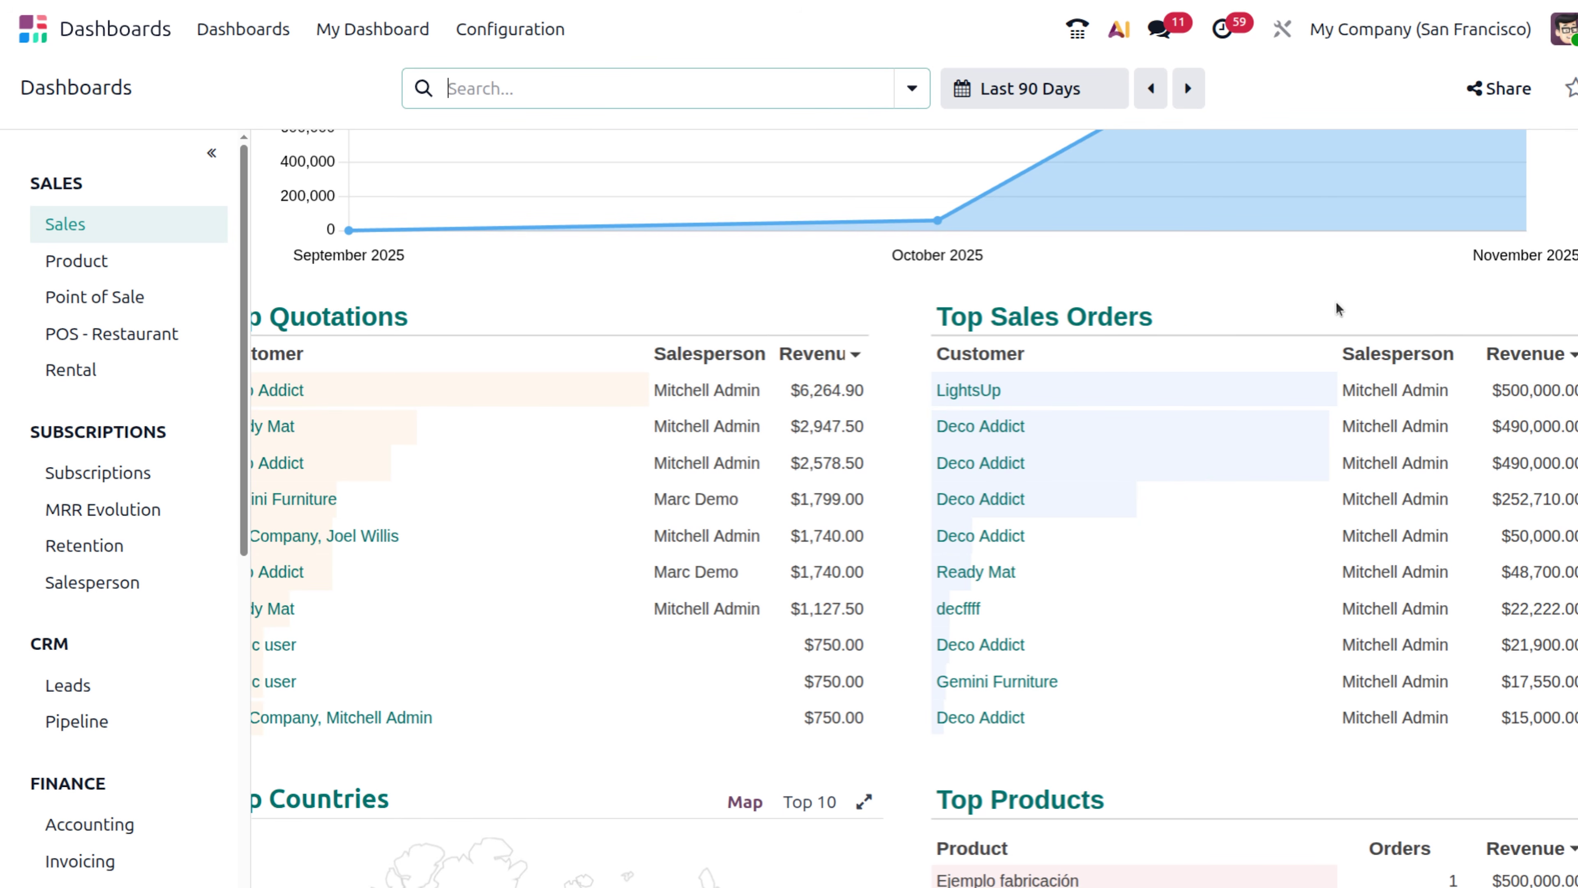
scroll(1176, 365, "down", 1)
scroll(1176, 365, "down", 6)
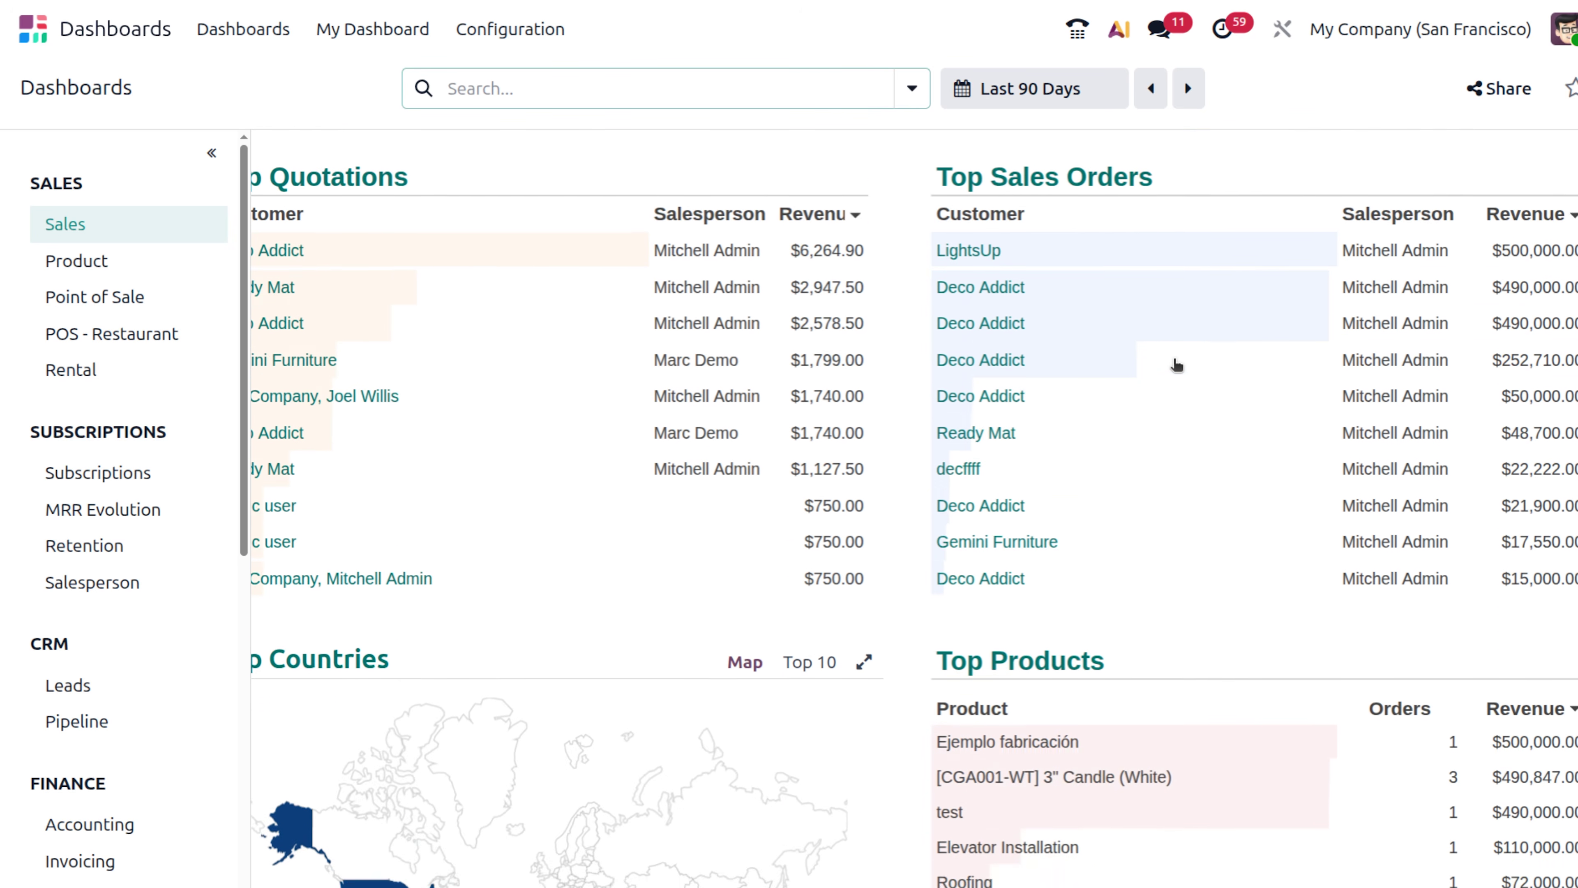
Examine the Sales dashboard's top countries, products, customers, categories, sales teams and salespeople.
scroll(693, 529, "left", 1)
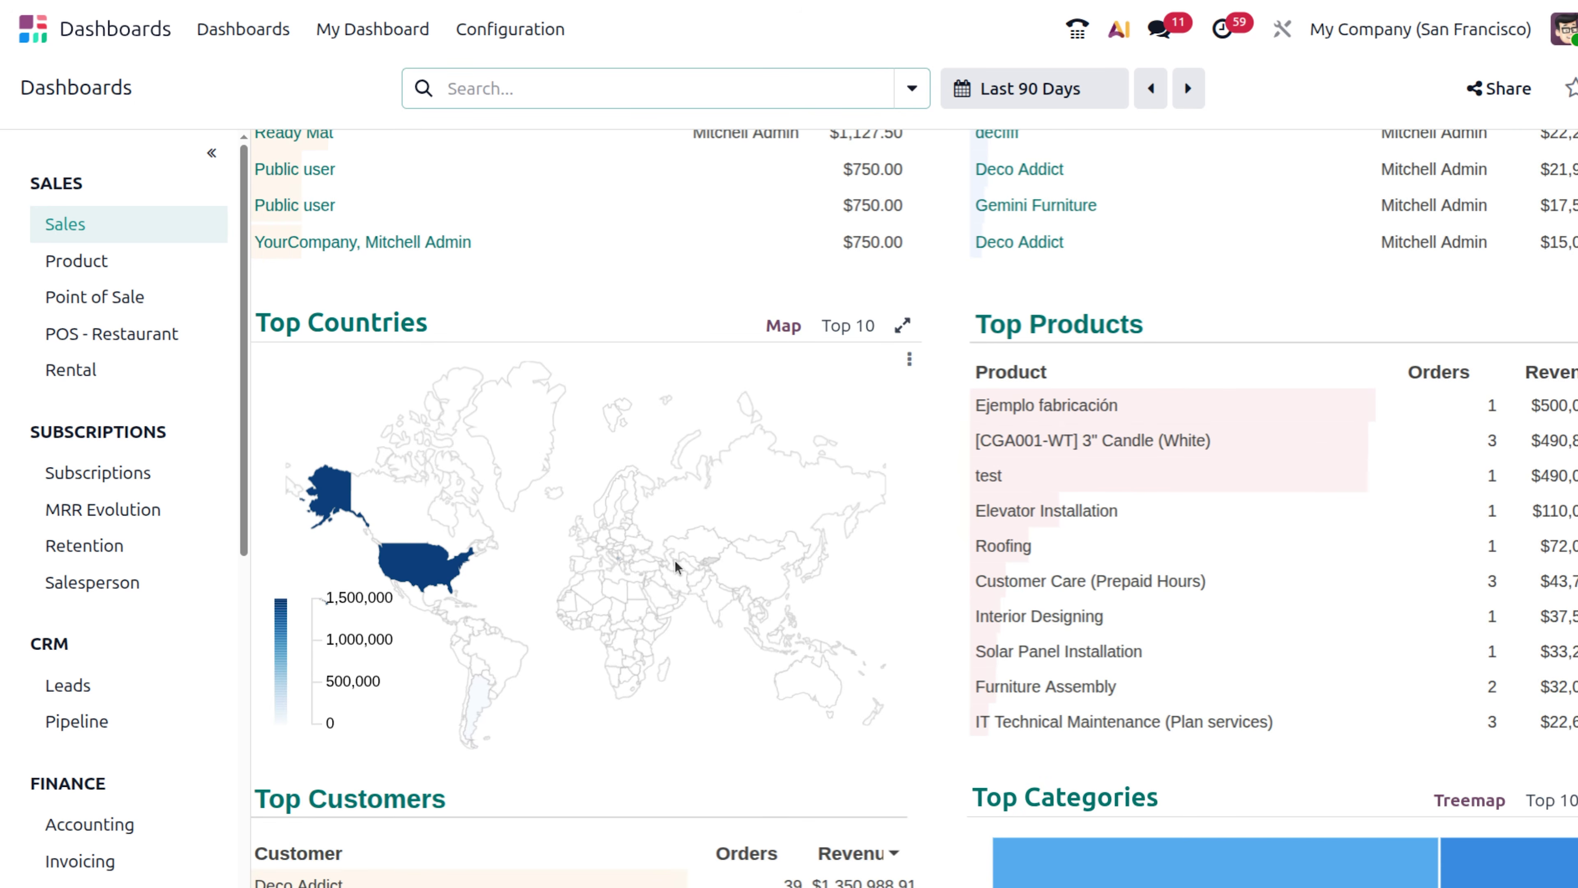
scroll(584, 515, "down", 3)
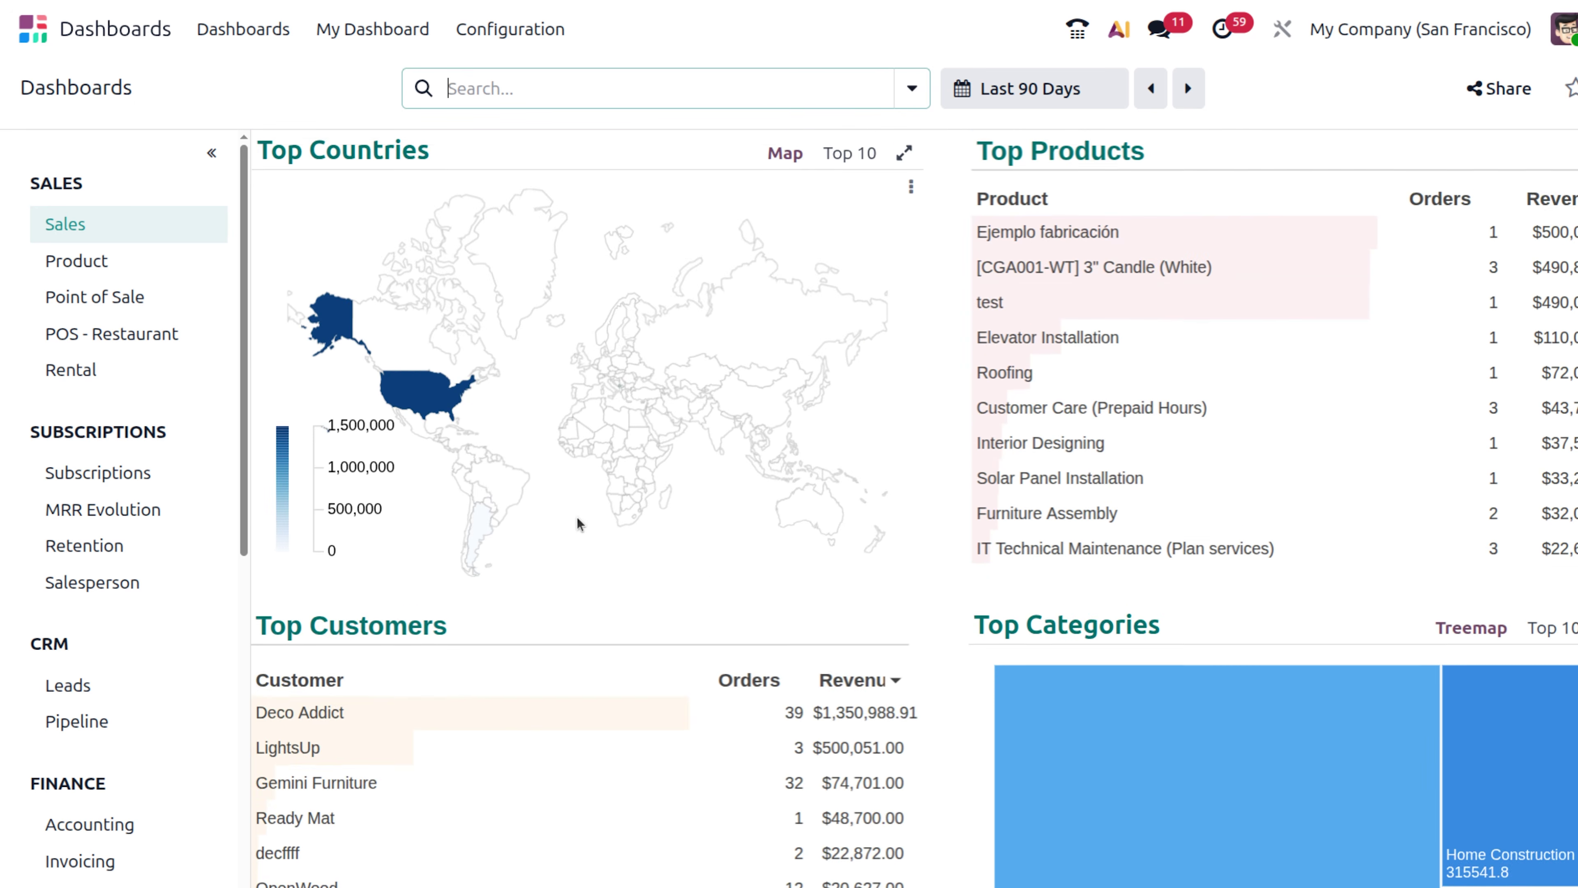
scroll(584, 515, "up", 1)
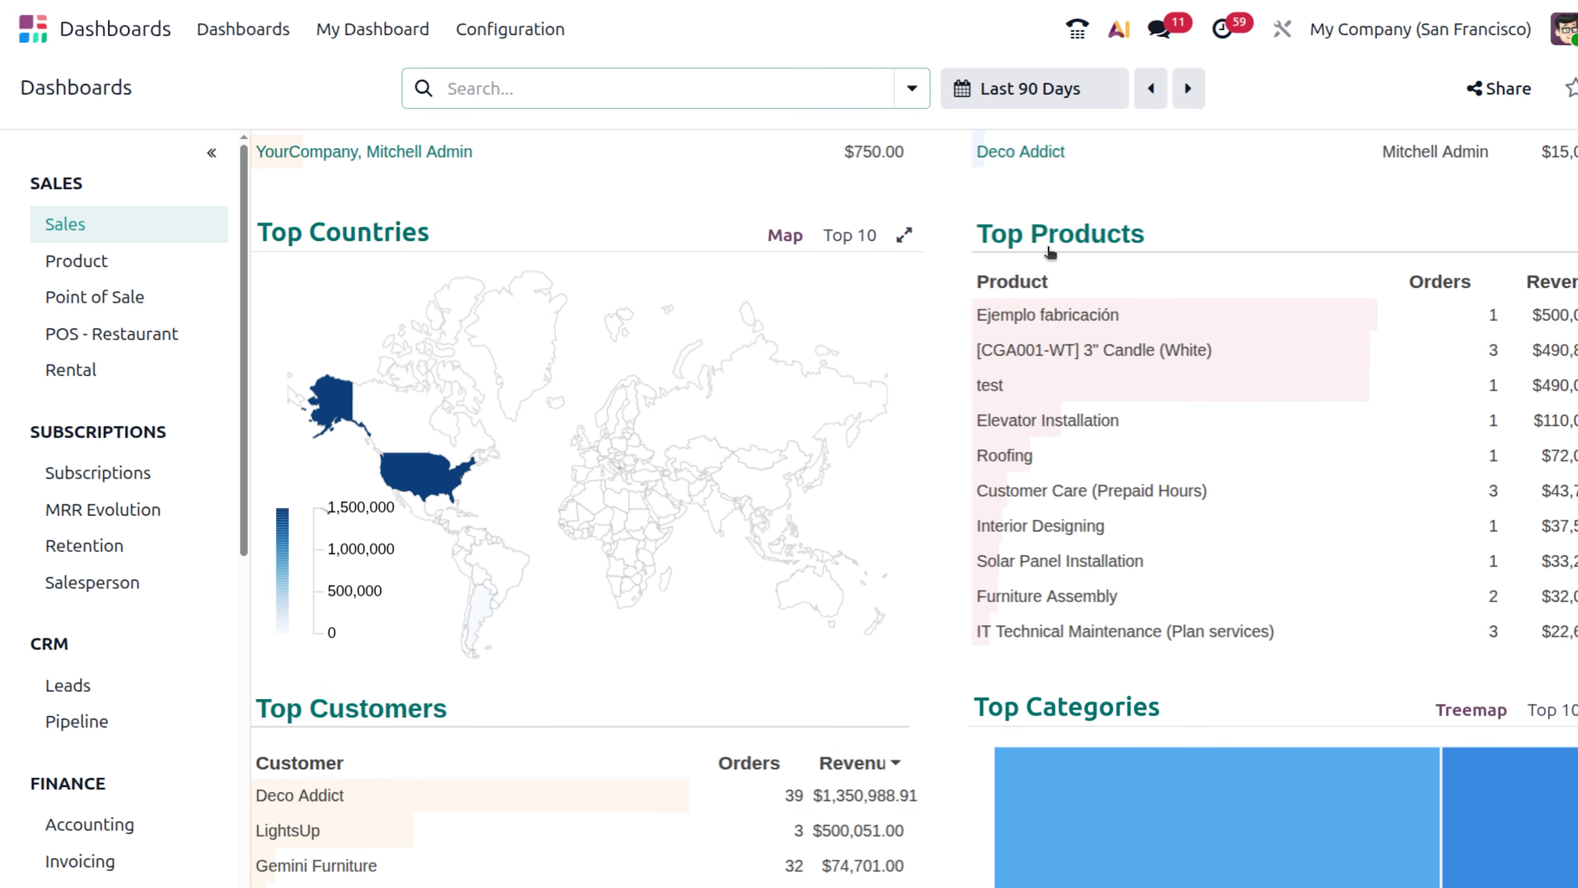
scroll(1071, 451, "right", 1)
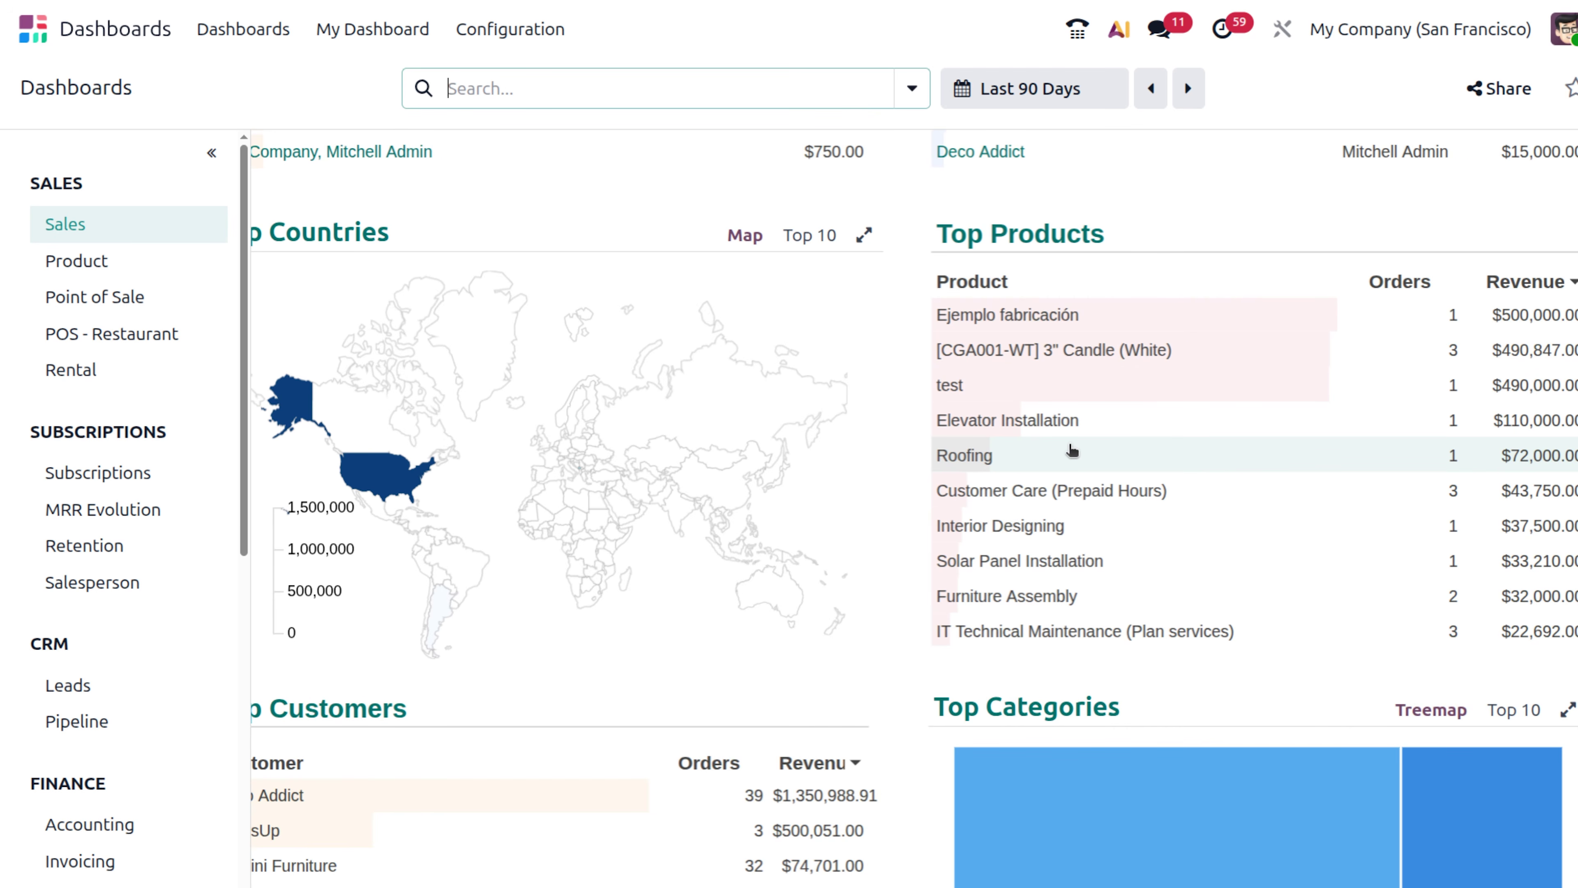
scroll(730, 459, "down", 5)
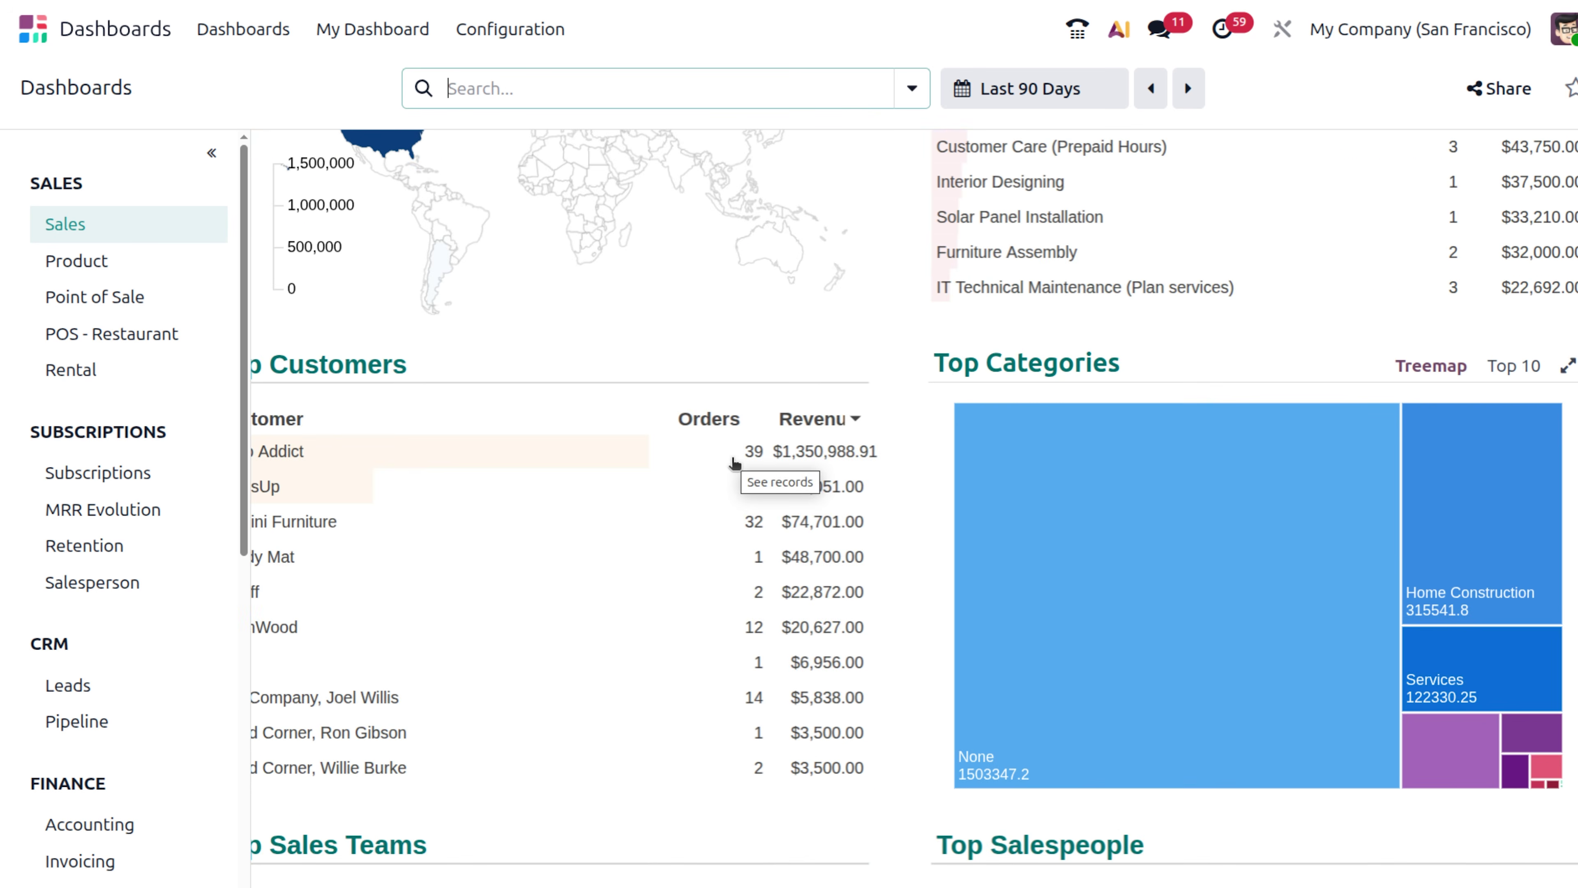
scroll(735, 463, "left", 1)
scroll(328, 491, "down", 2)
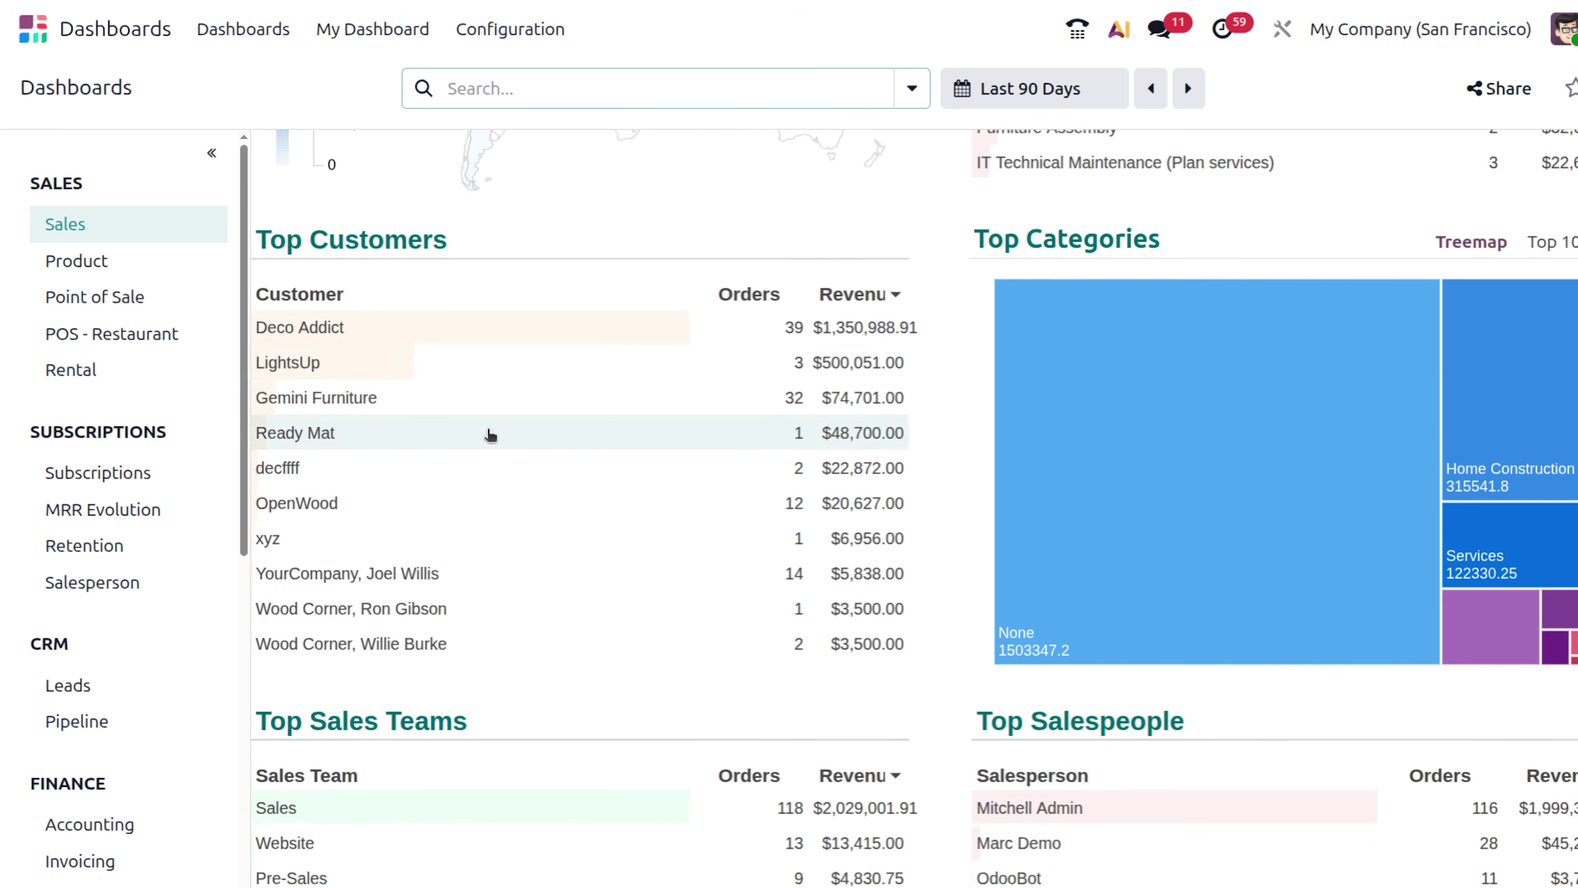
scroll(592, 474, "down", 2)
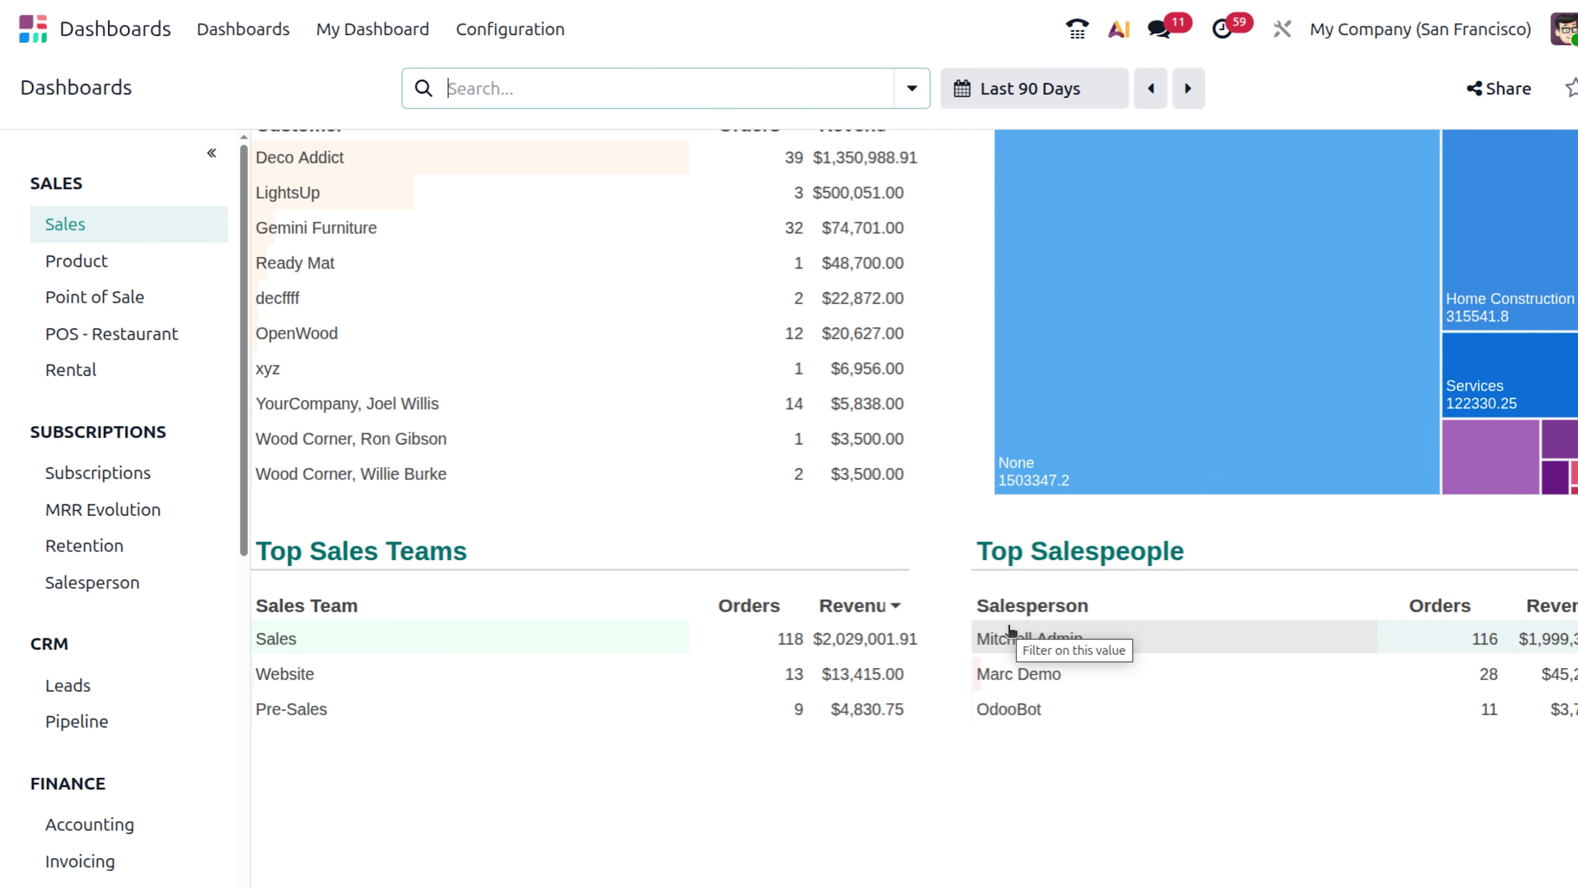
scroll(869, 497, "up", 10)
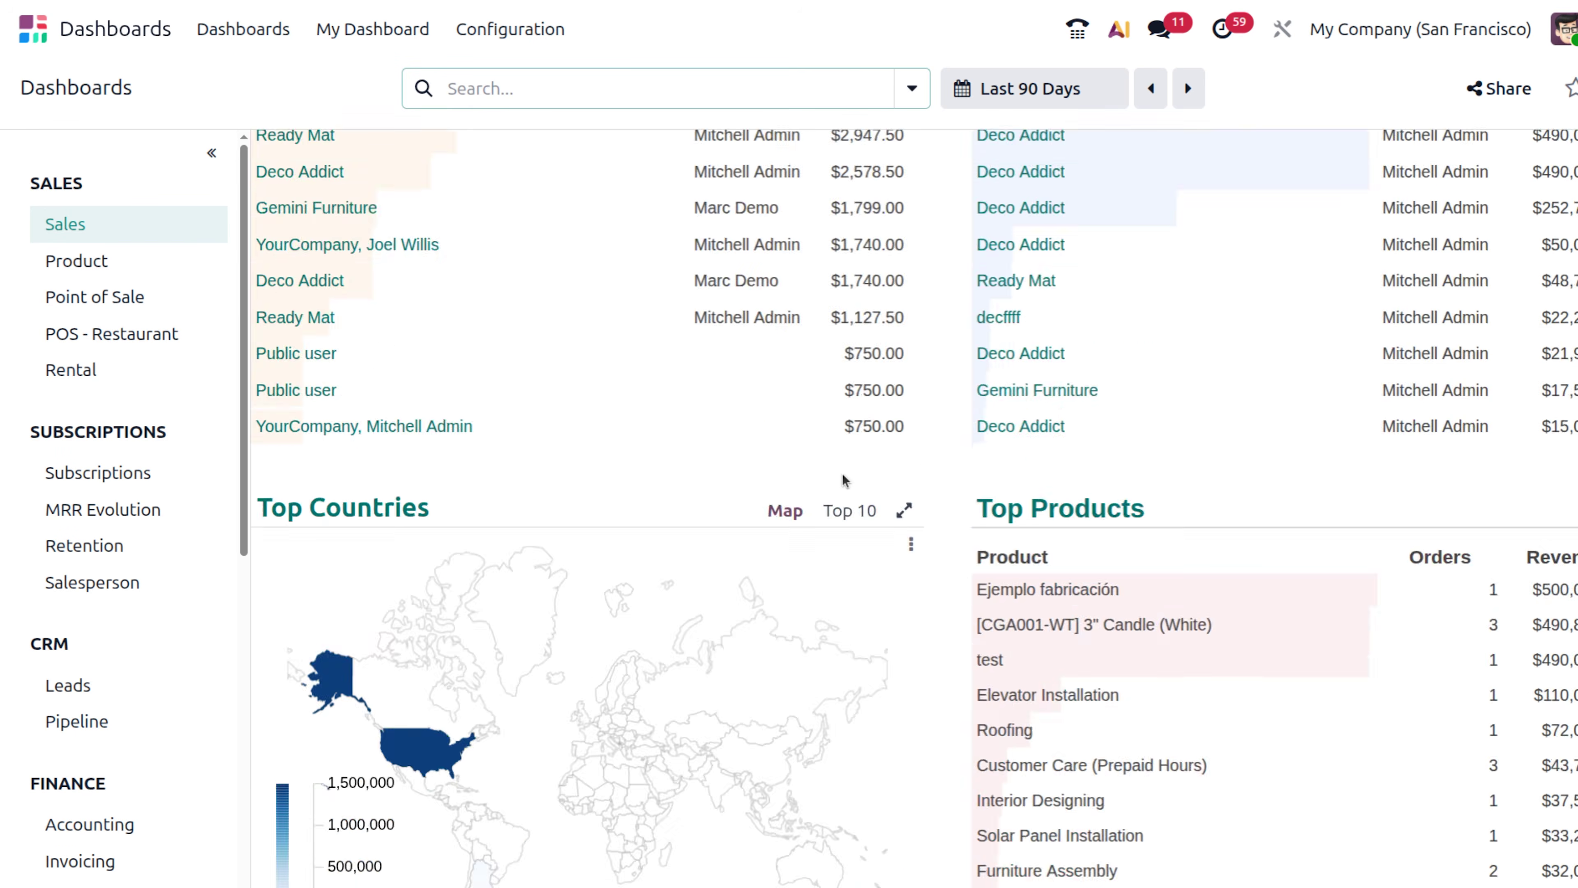
scroll(842, 473, "up", 10)
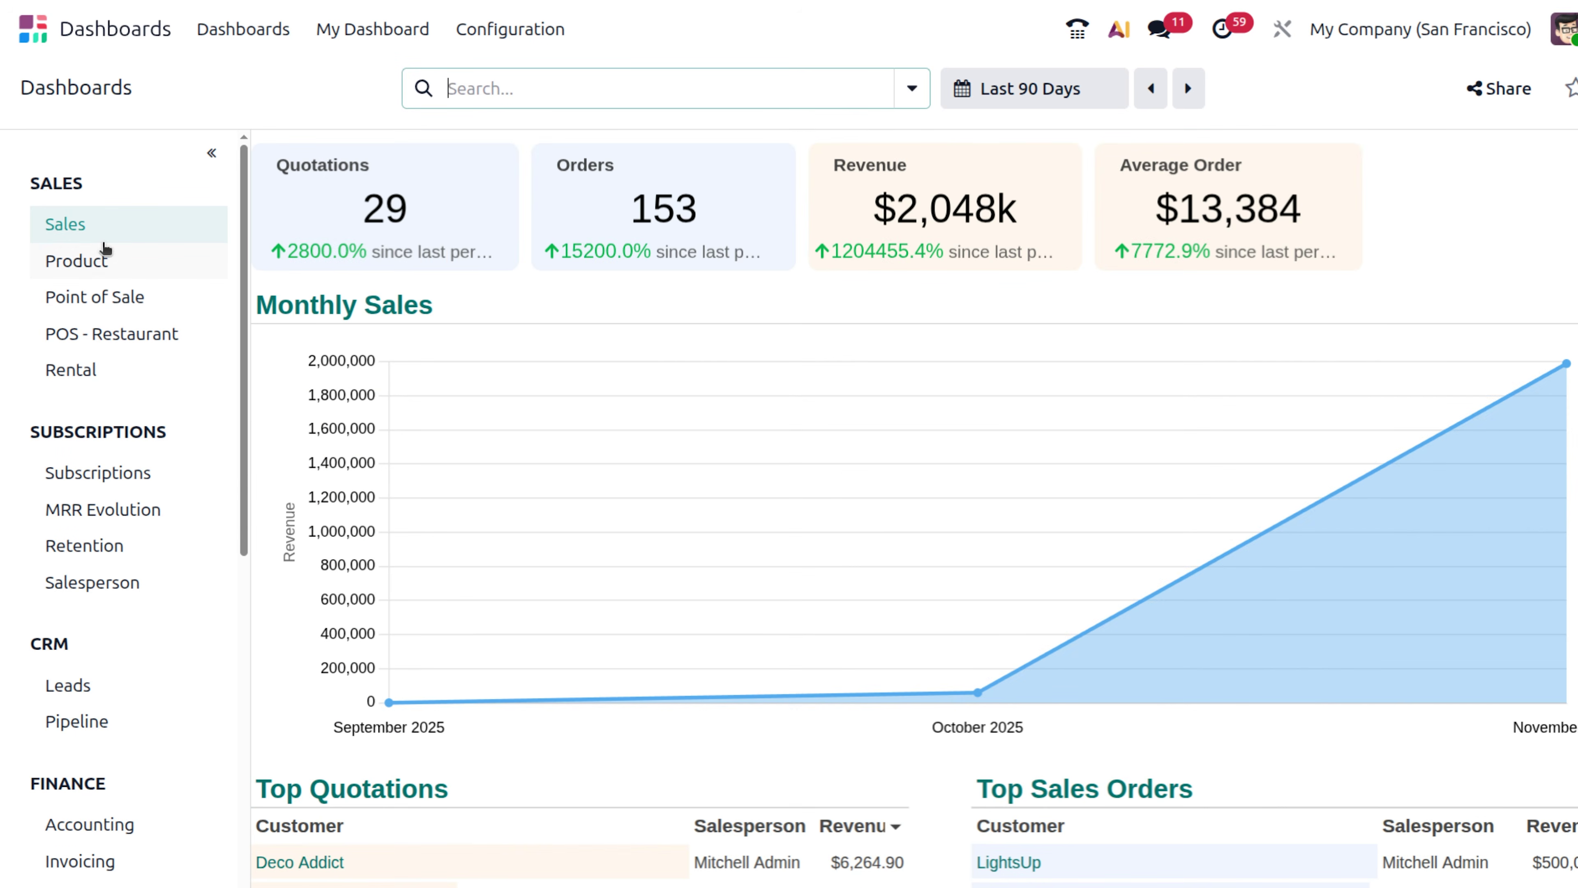
Open the Product dashboard and review best sellers by revenue and units sold, plus the best-selling products and categories.
left_click(99, 261)
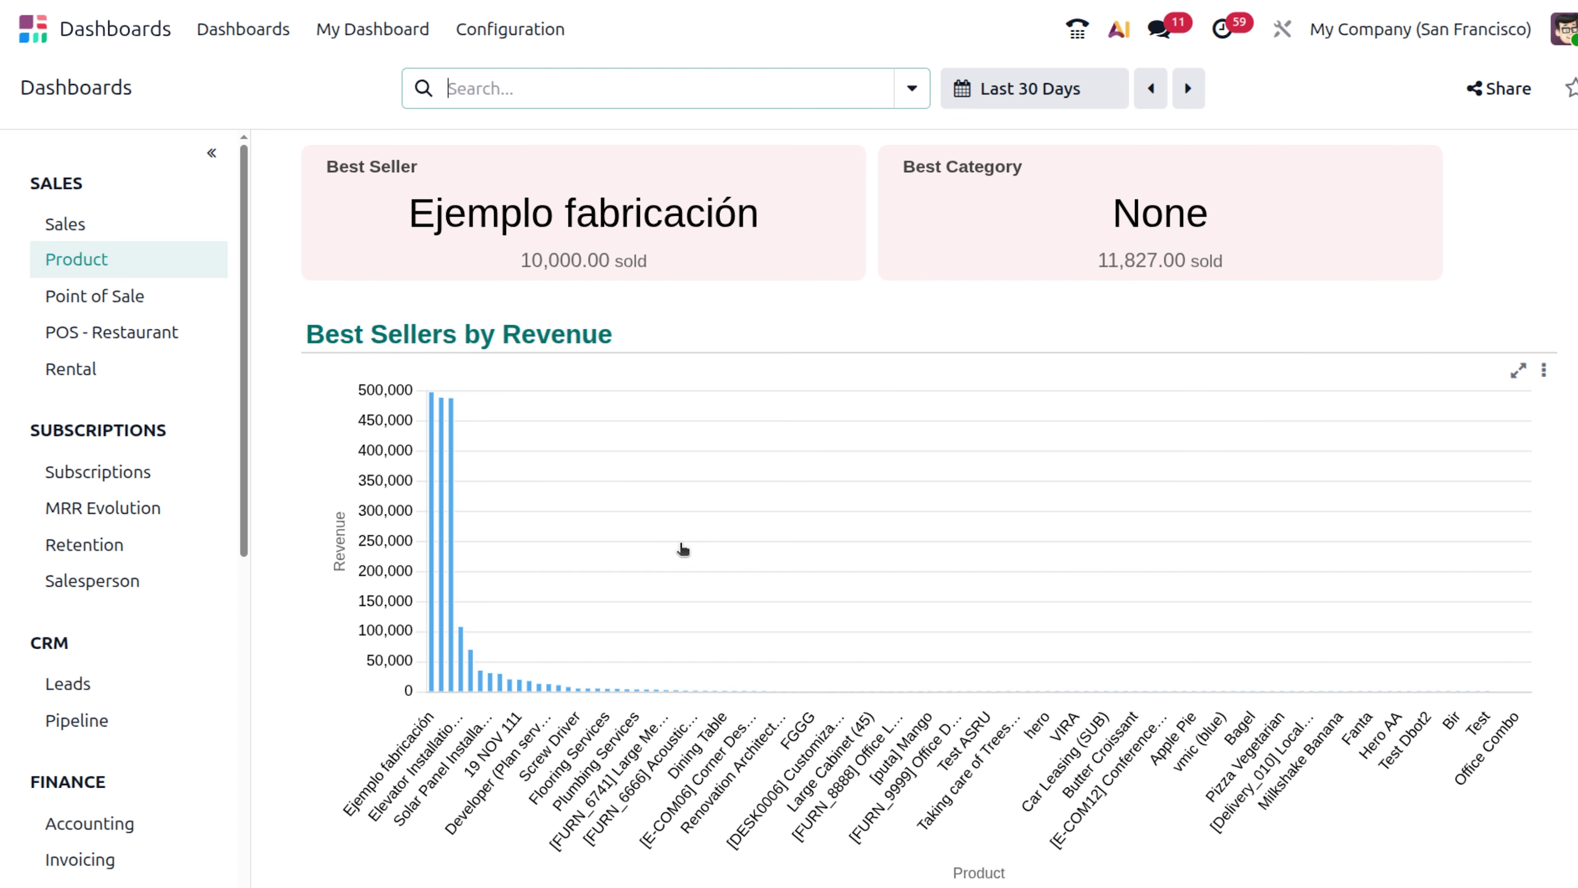
scroll(673, 465, "down", 5)
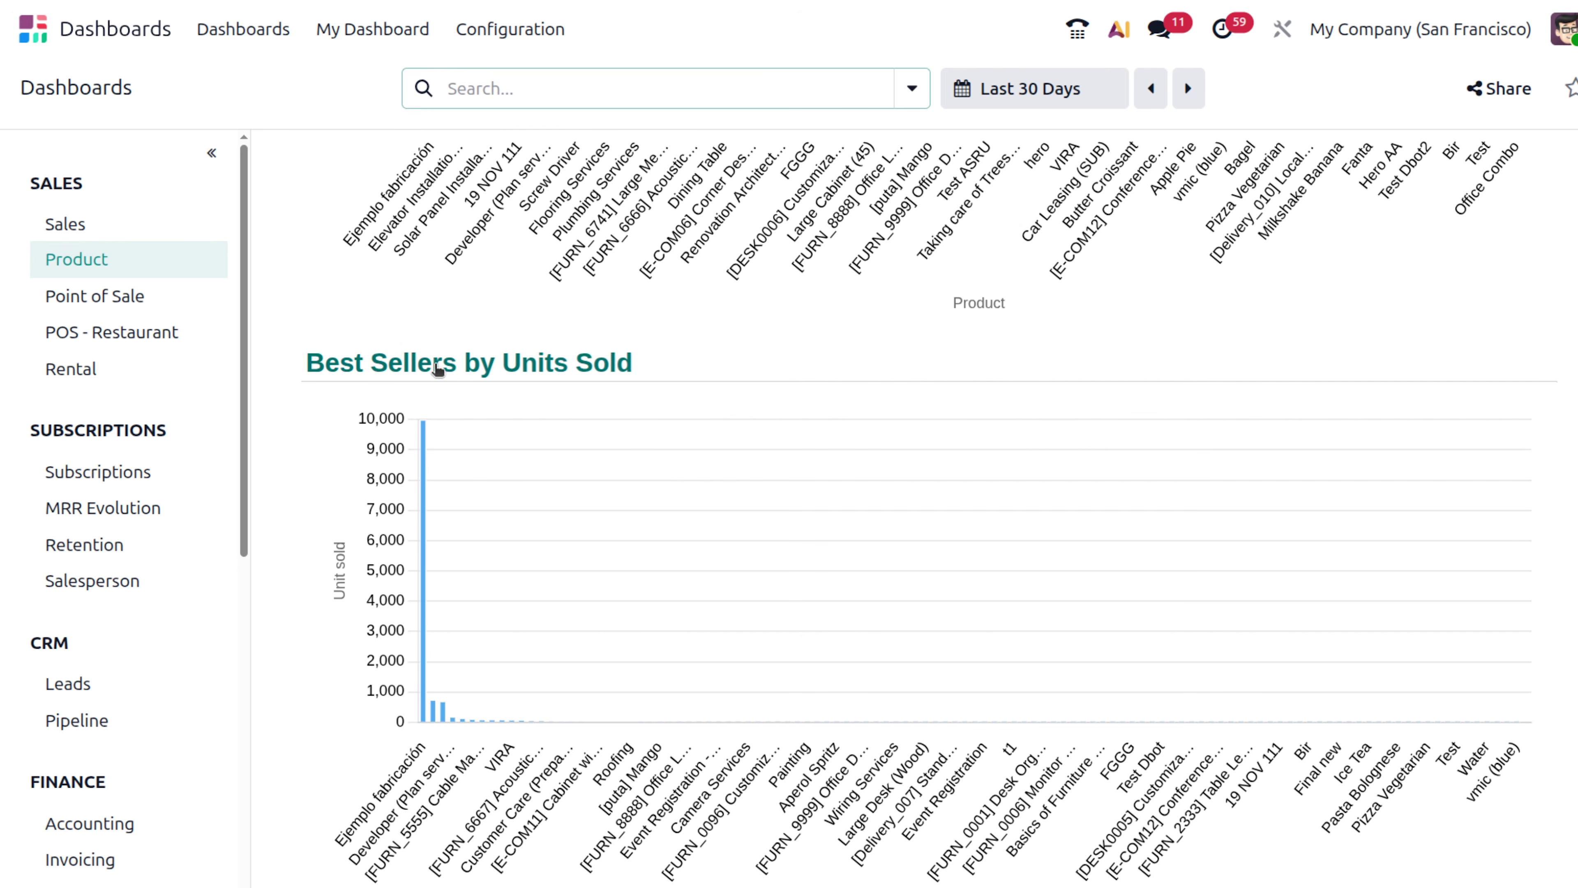
scroll(546, 391, "down", 6)
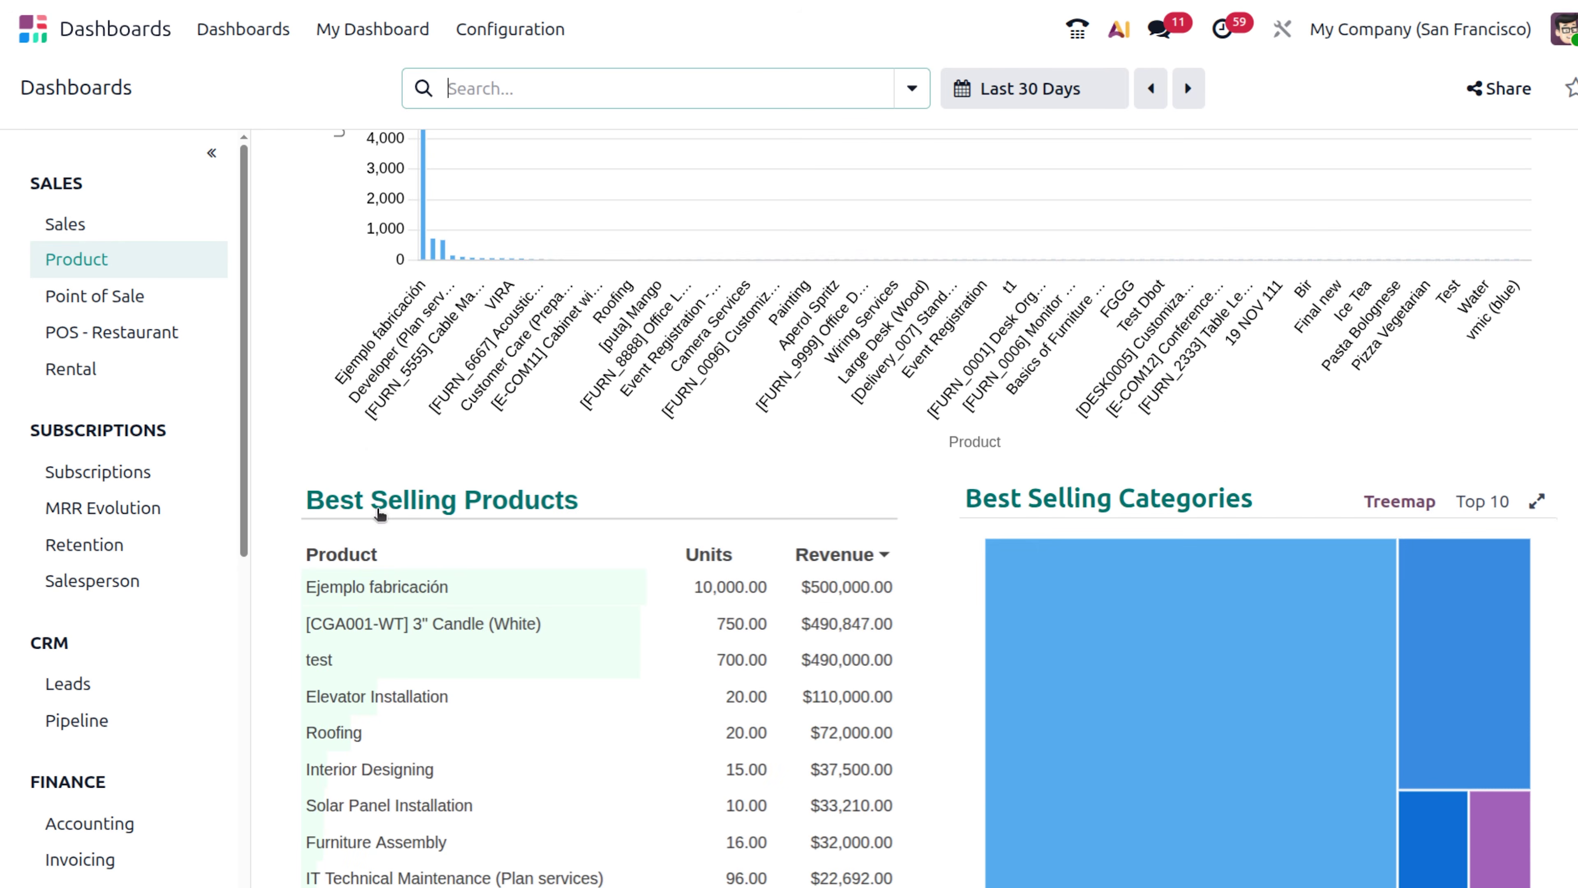
scroll(492, 530, "down", 4)
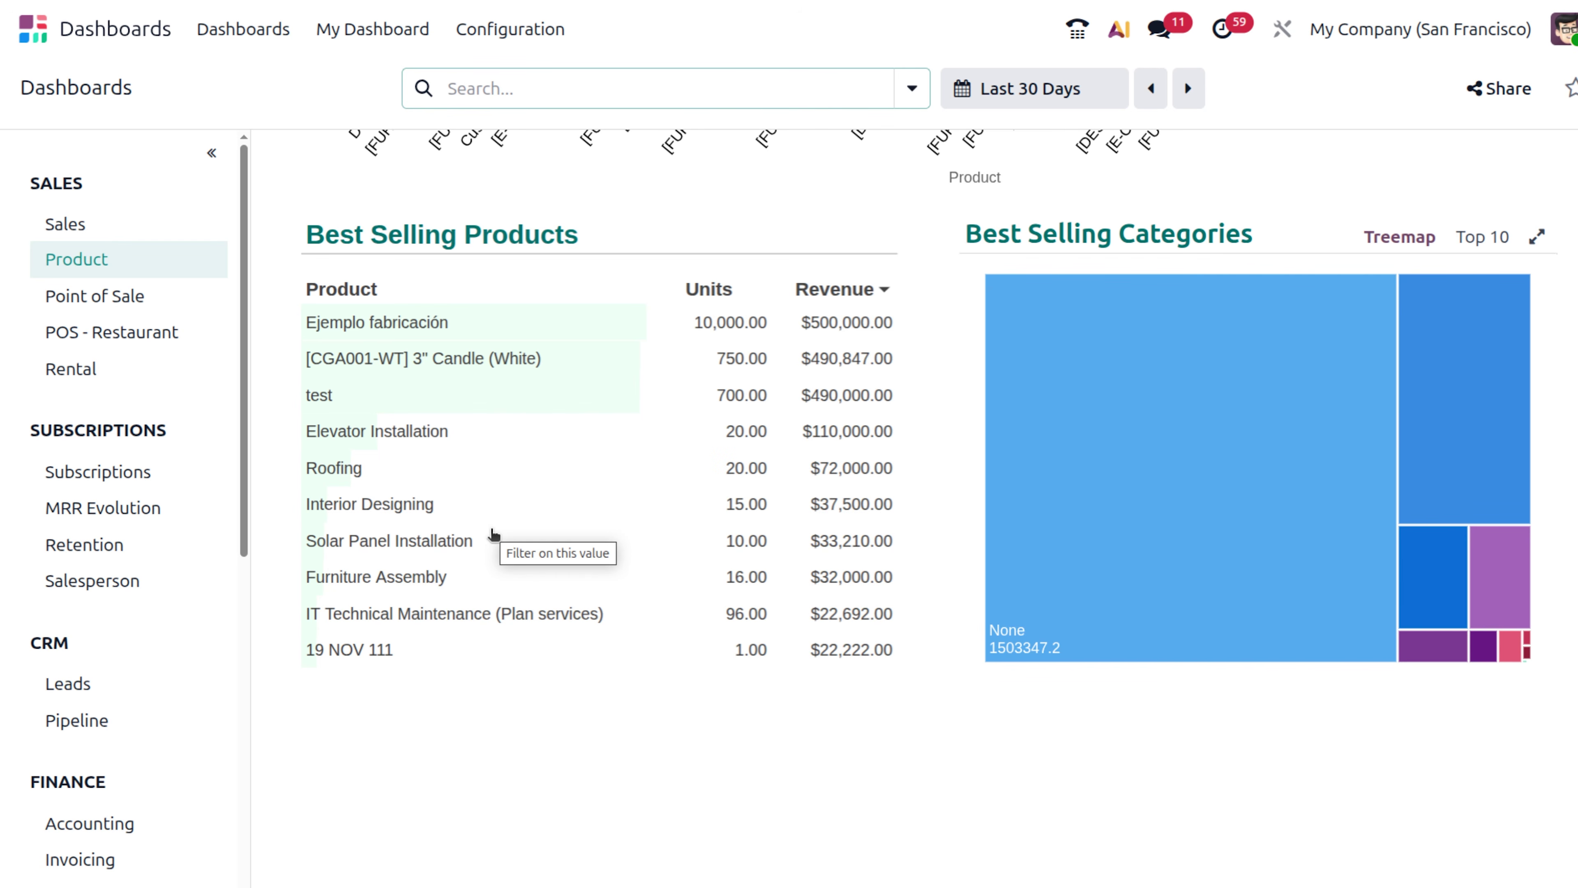
scroll(443, 303, "up", 10)
scroll(443, 299, "up", 2)
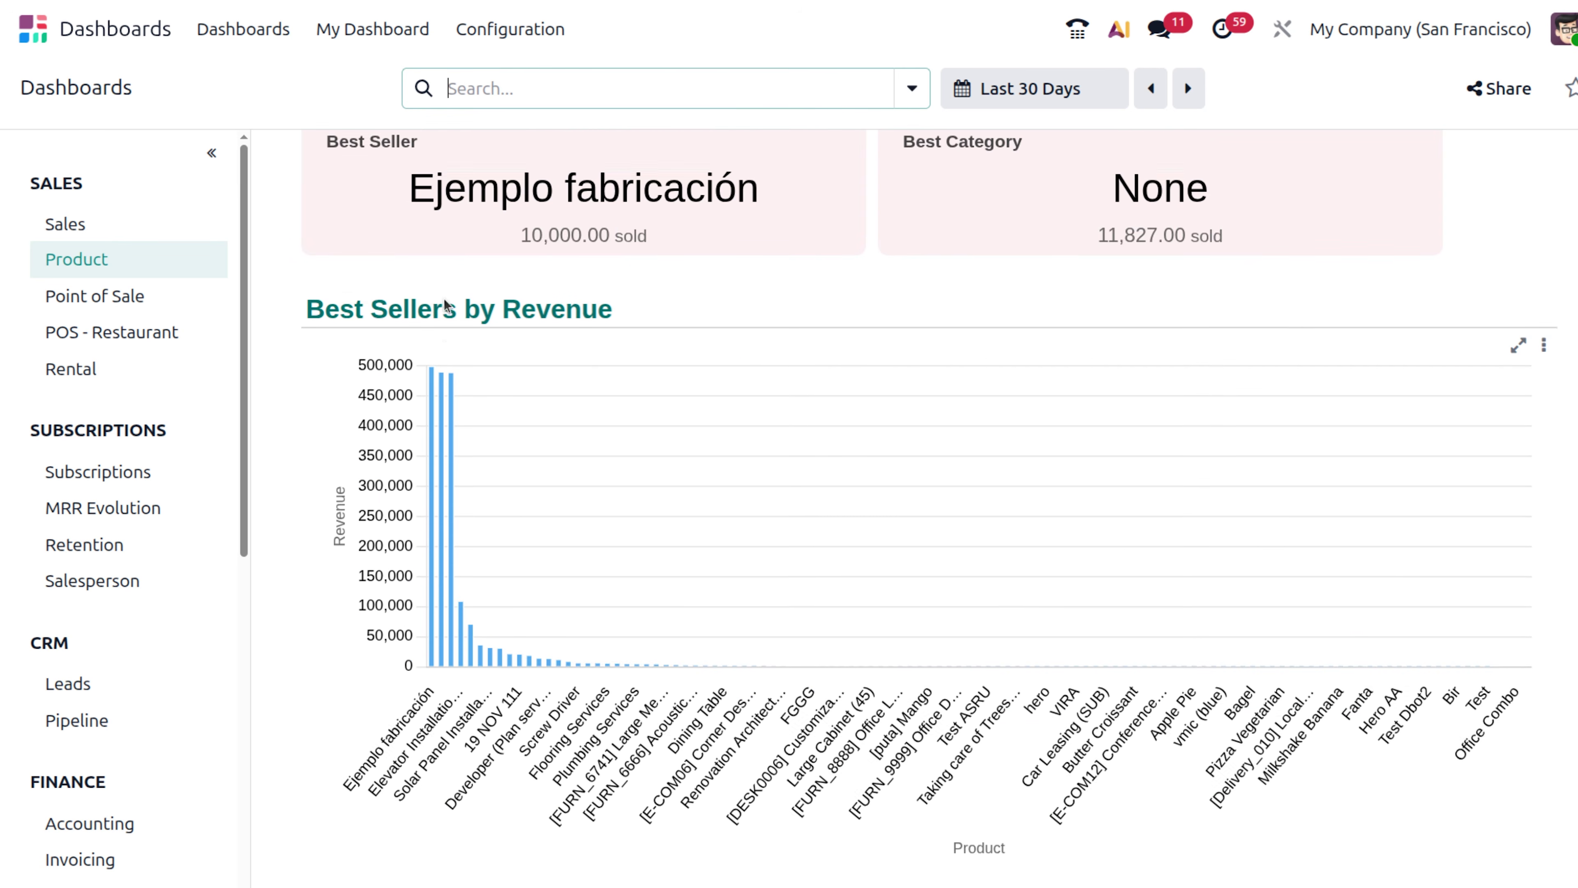
Return to the Sales dashboard and look over the list of other available dashboards.
left_click(75, 228)
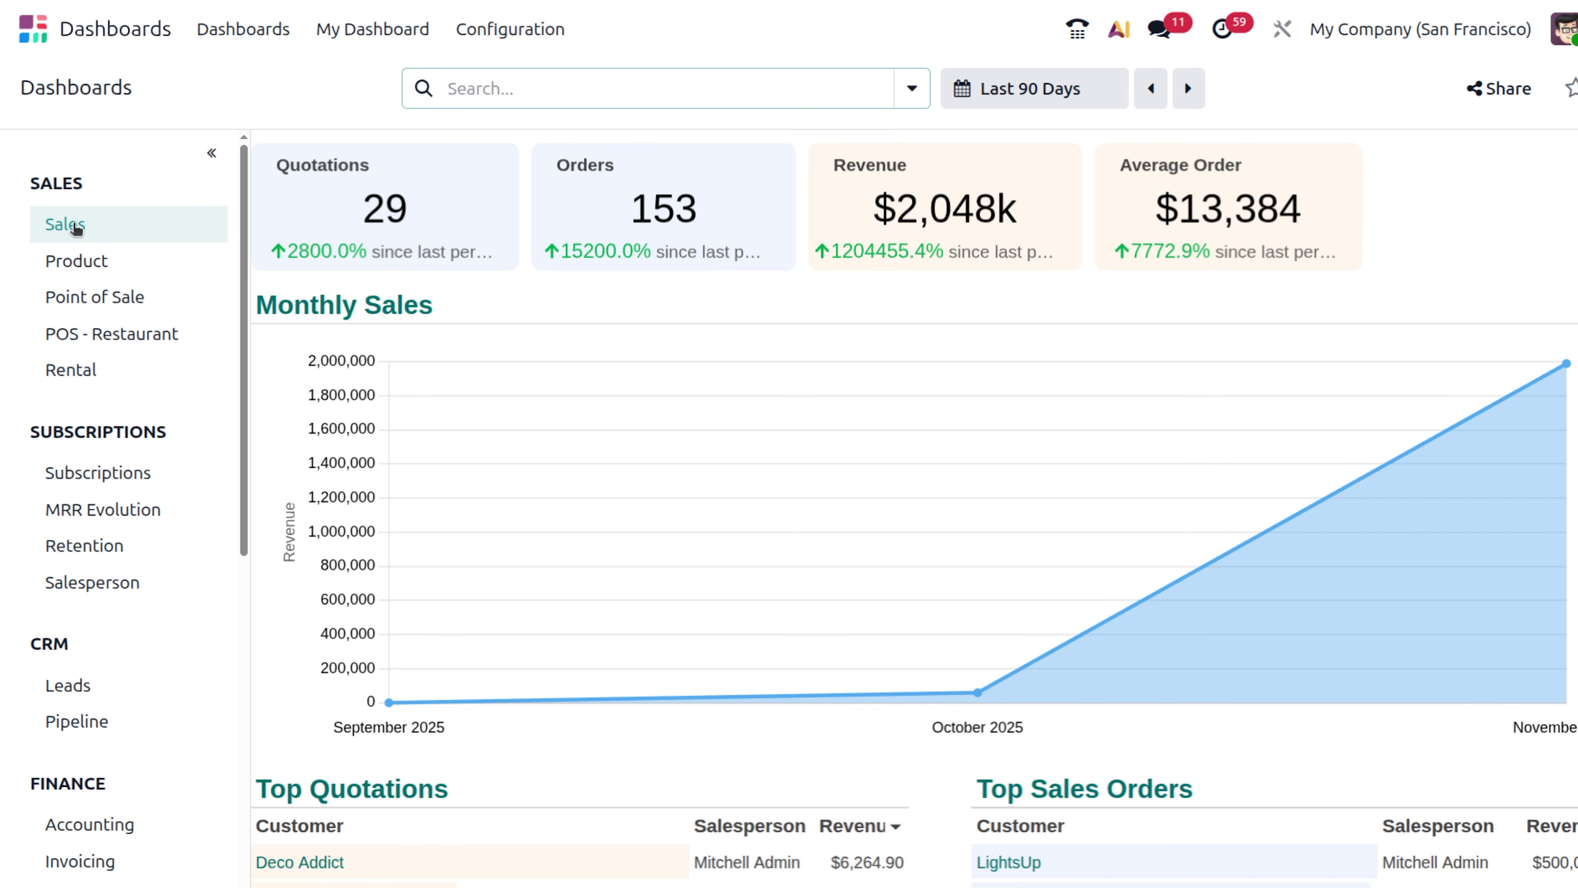
scroll(29, 403, "down", 10)
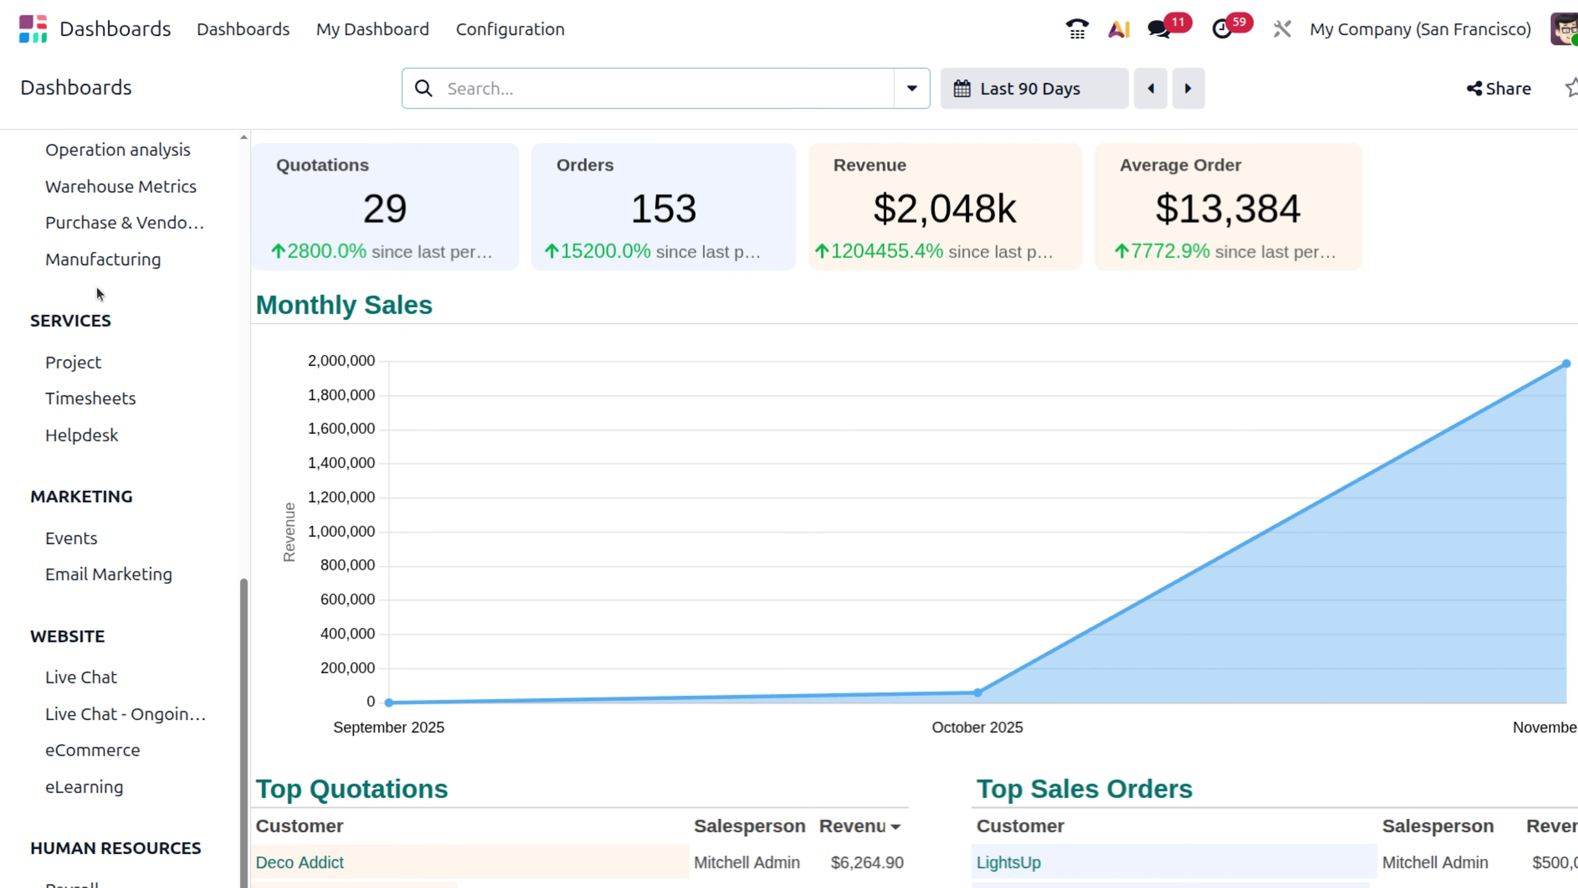
scroll(96, 278, "up", 10)
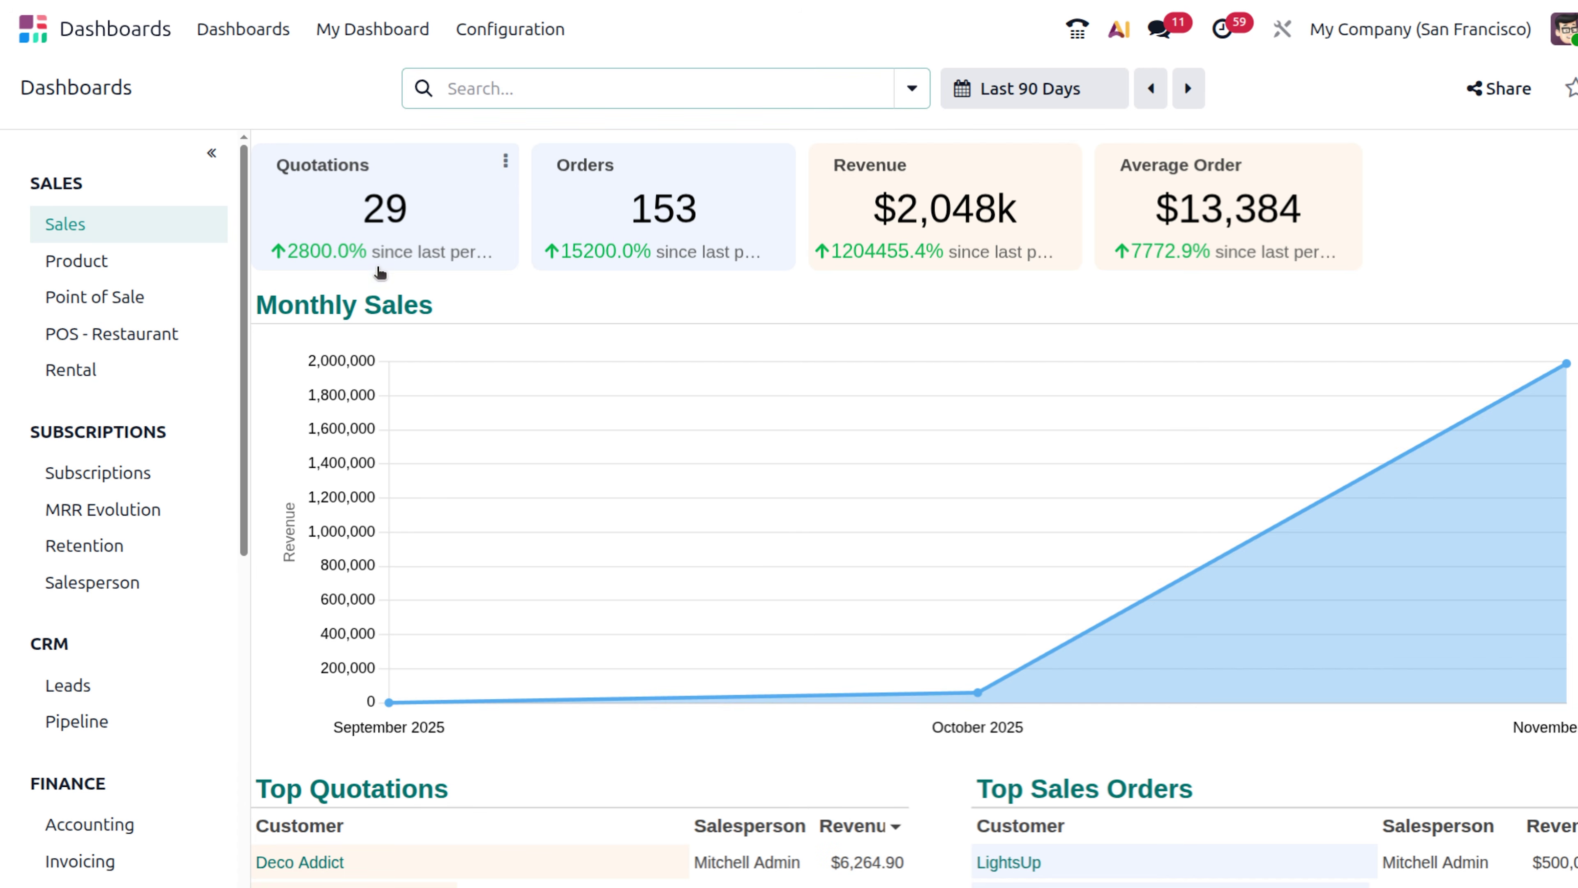
Open the records behind the Quotations figure, review the quotation list, and return to the Sales dashboard.
left_click(426, 199)
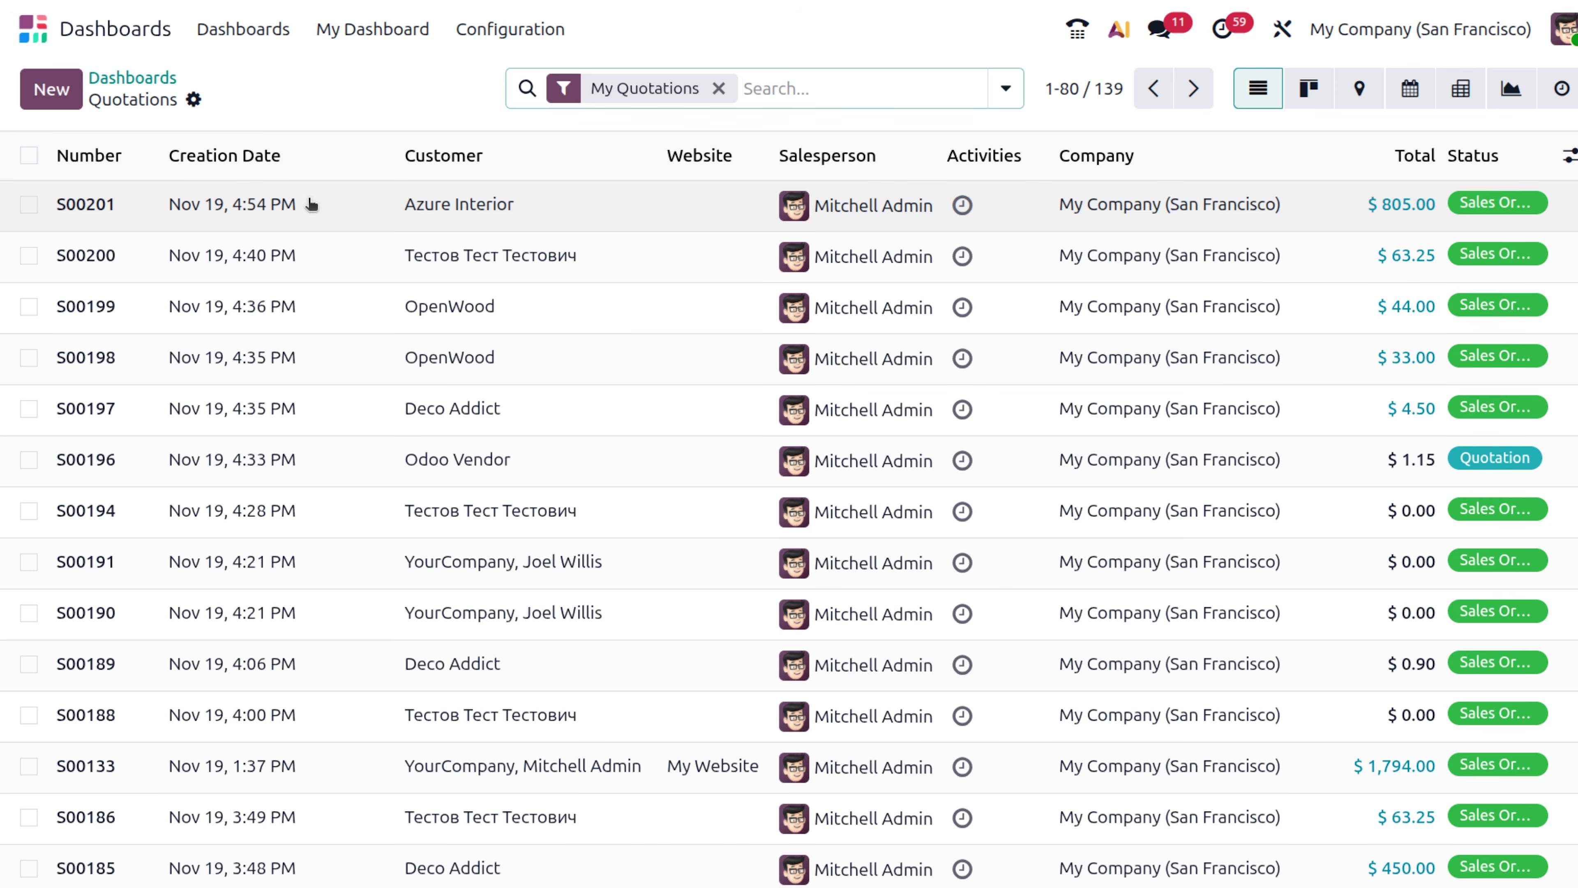
scroll(312, 204, "down", 20)
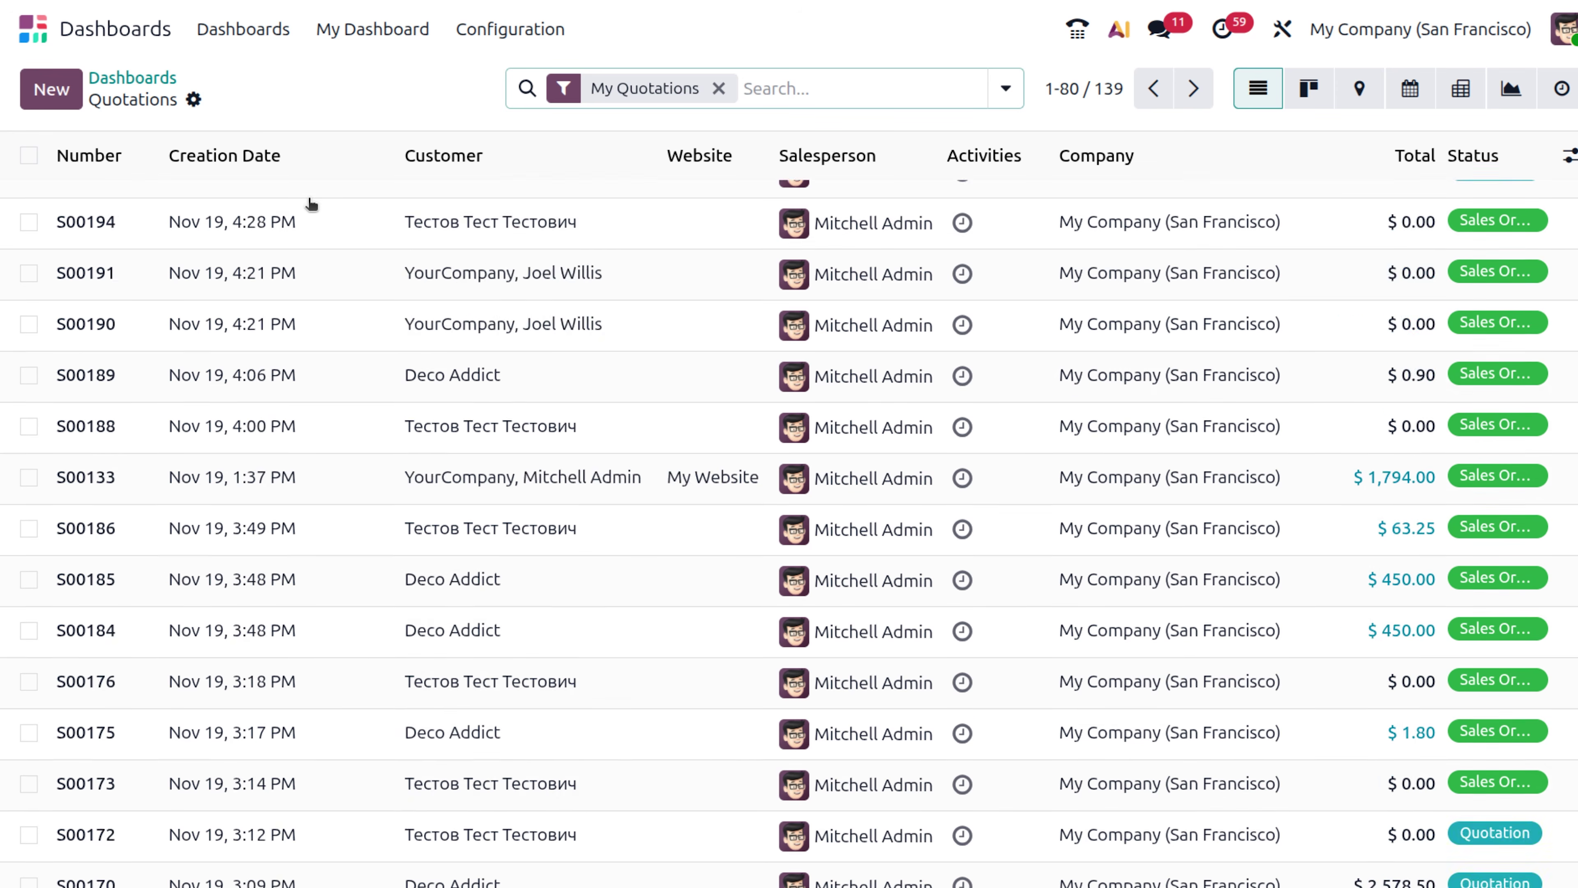
scroll(312, 203, "up", 10)
scroll(311, 204, "up", 10)
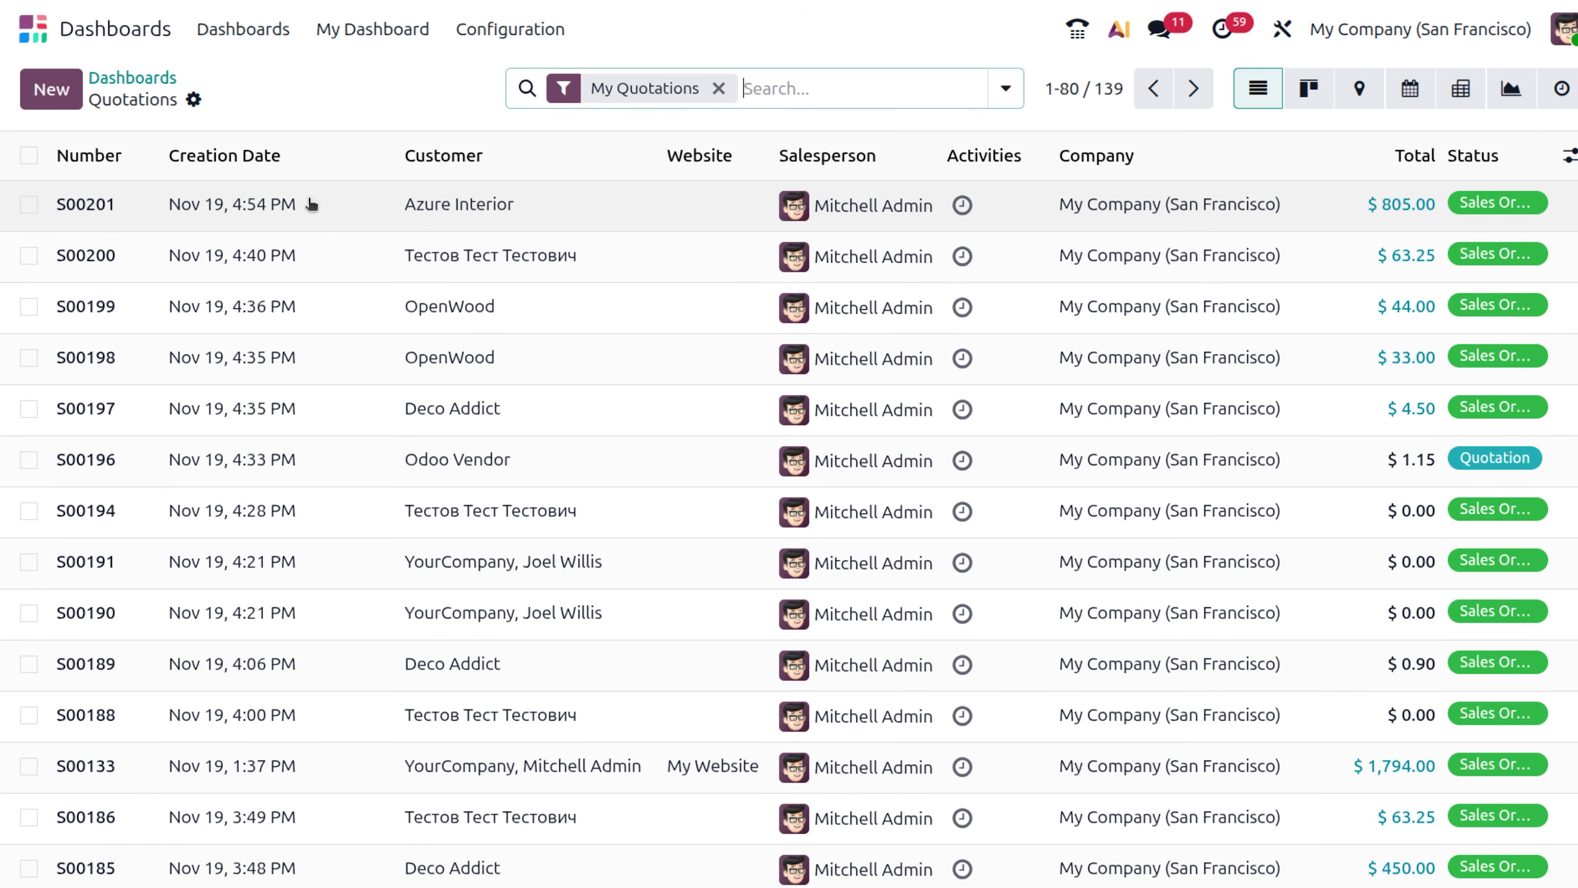
left_click(156, 79)
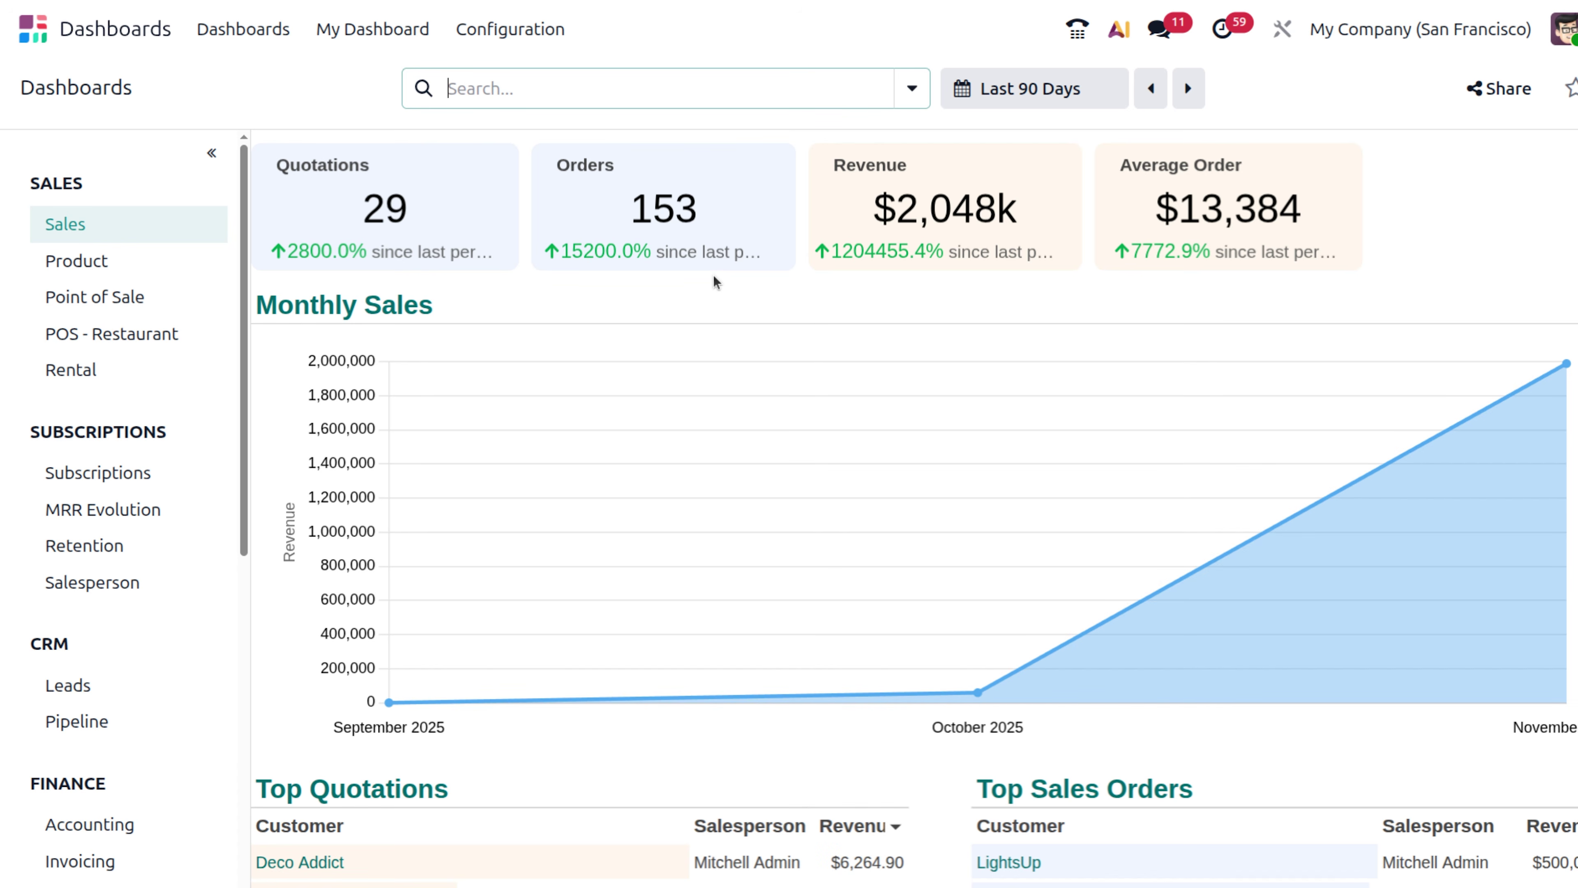
Open the records behind the Orders figure and review the sales order list.
left_click(717, 208)
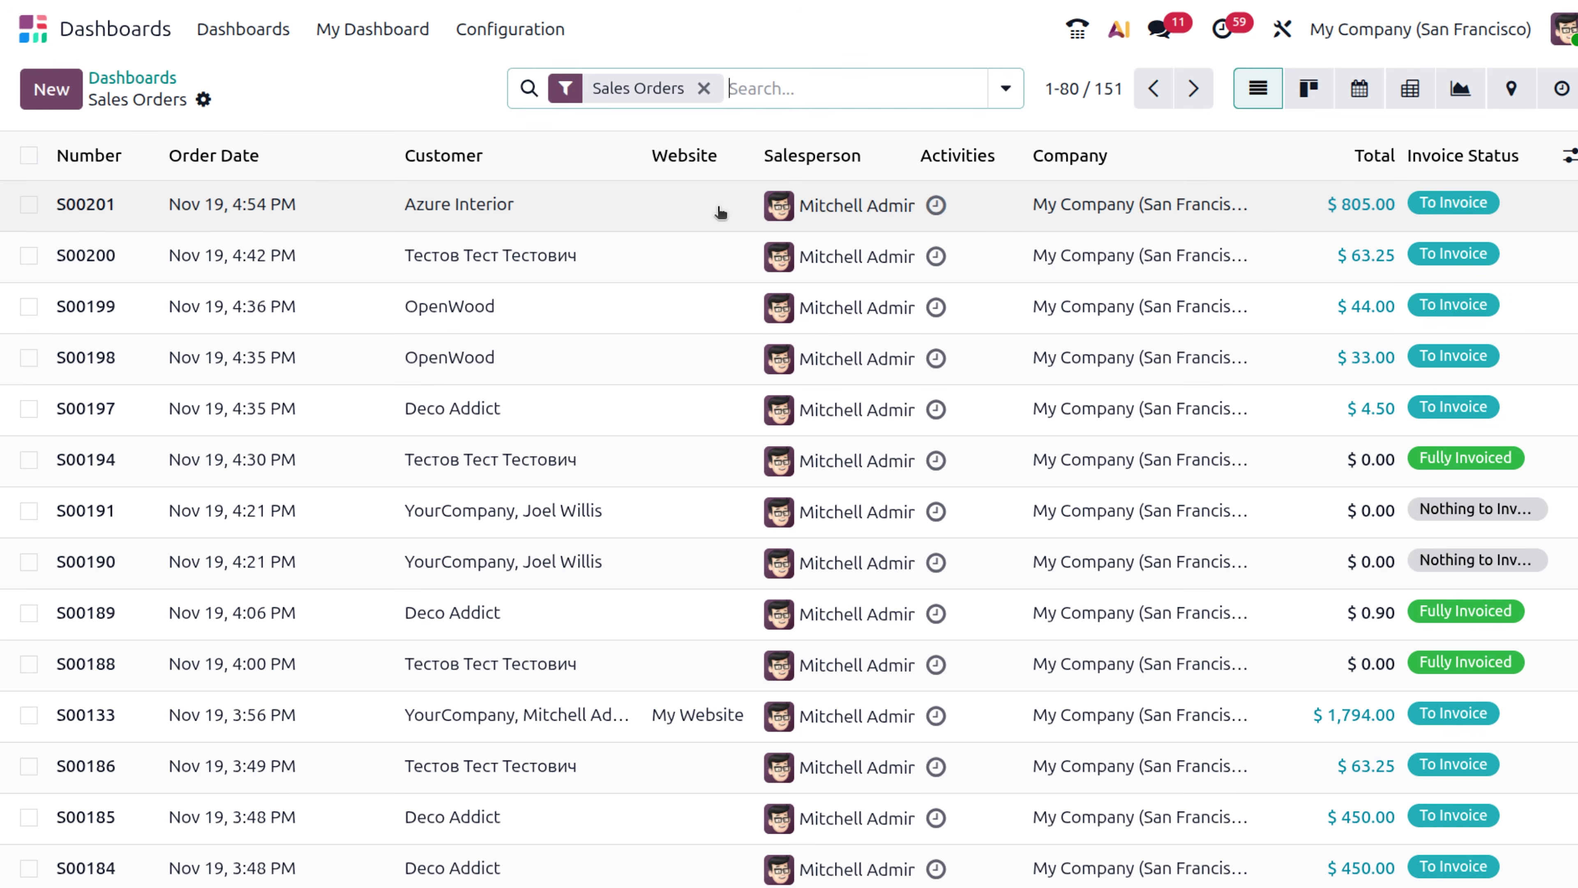
scroll(721, 212, "down", 20)
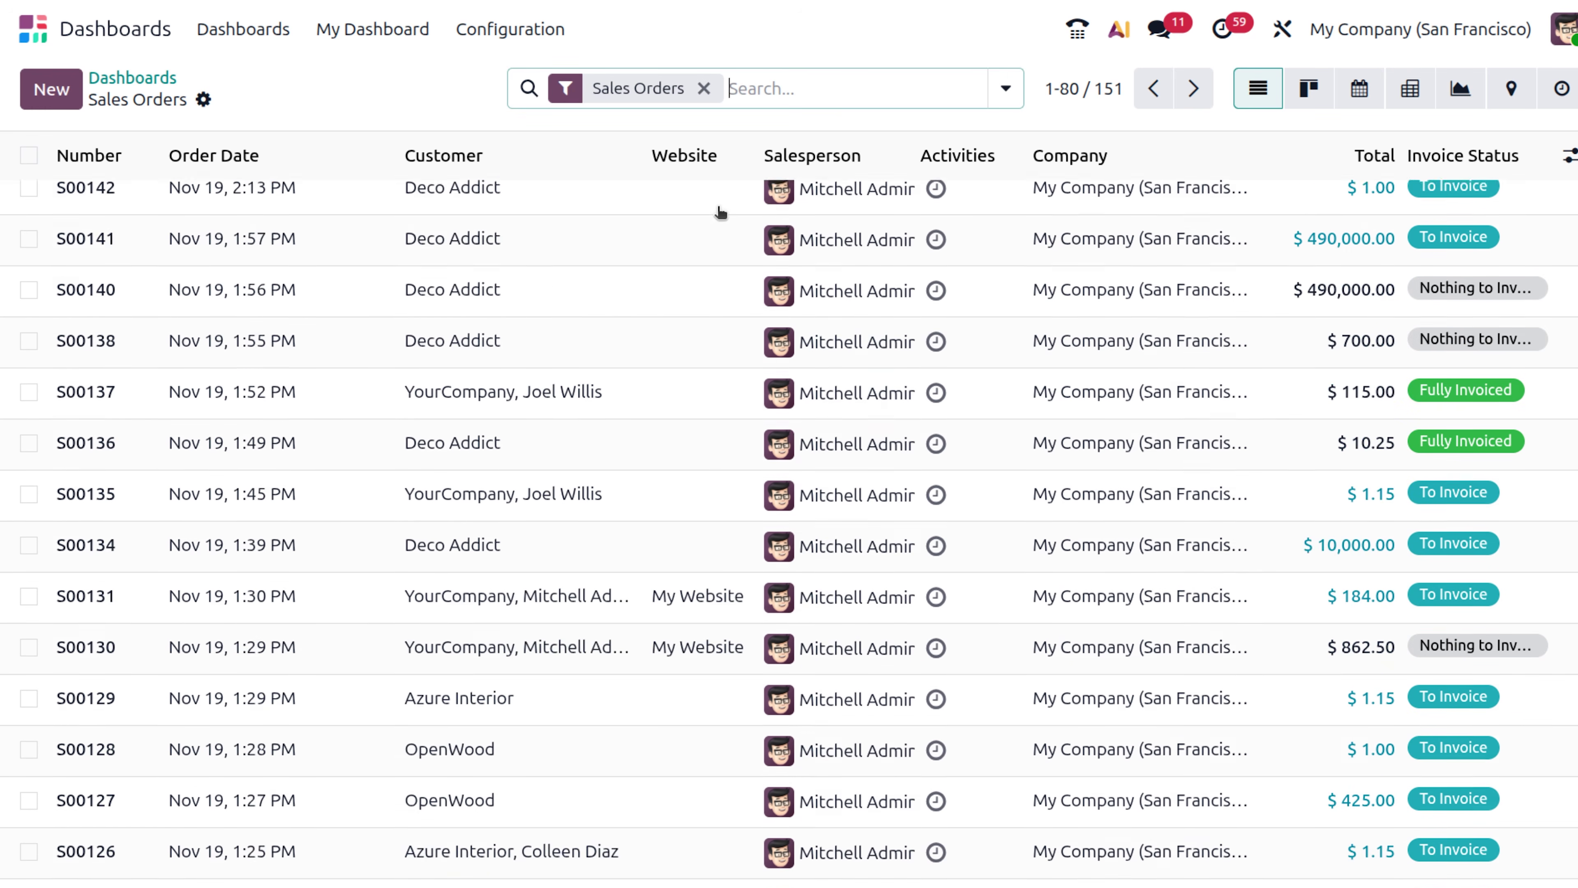
scroll(721, 213, "up", 20)
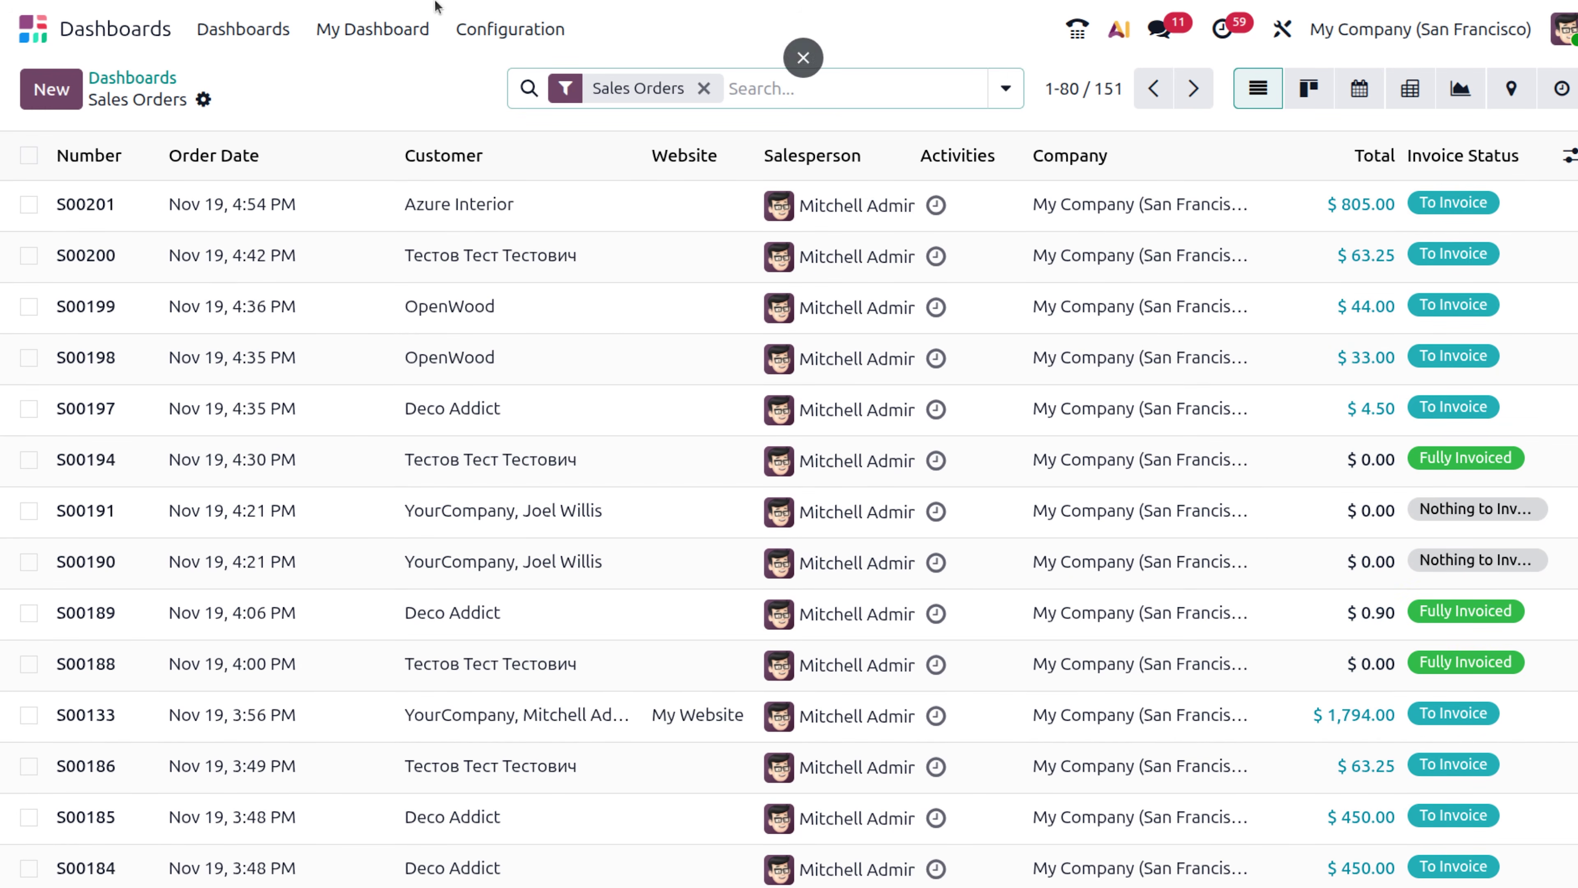
Return from the sales order list to the Sales dashboard and look over its key figures and charts.
left_click(124, 77)
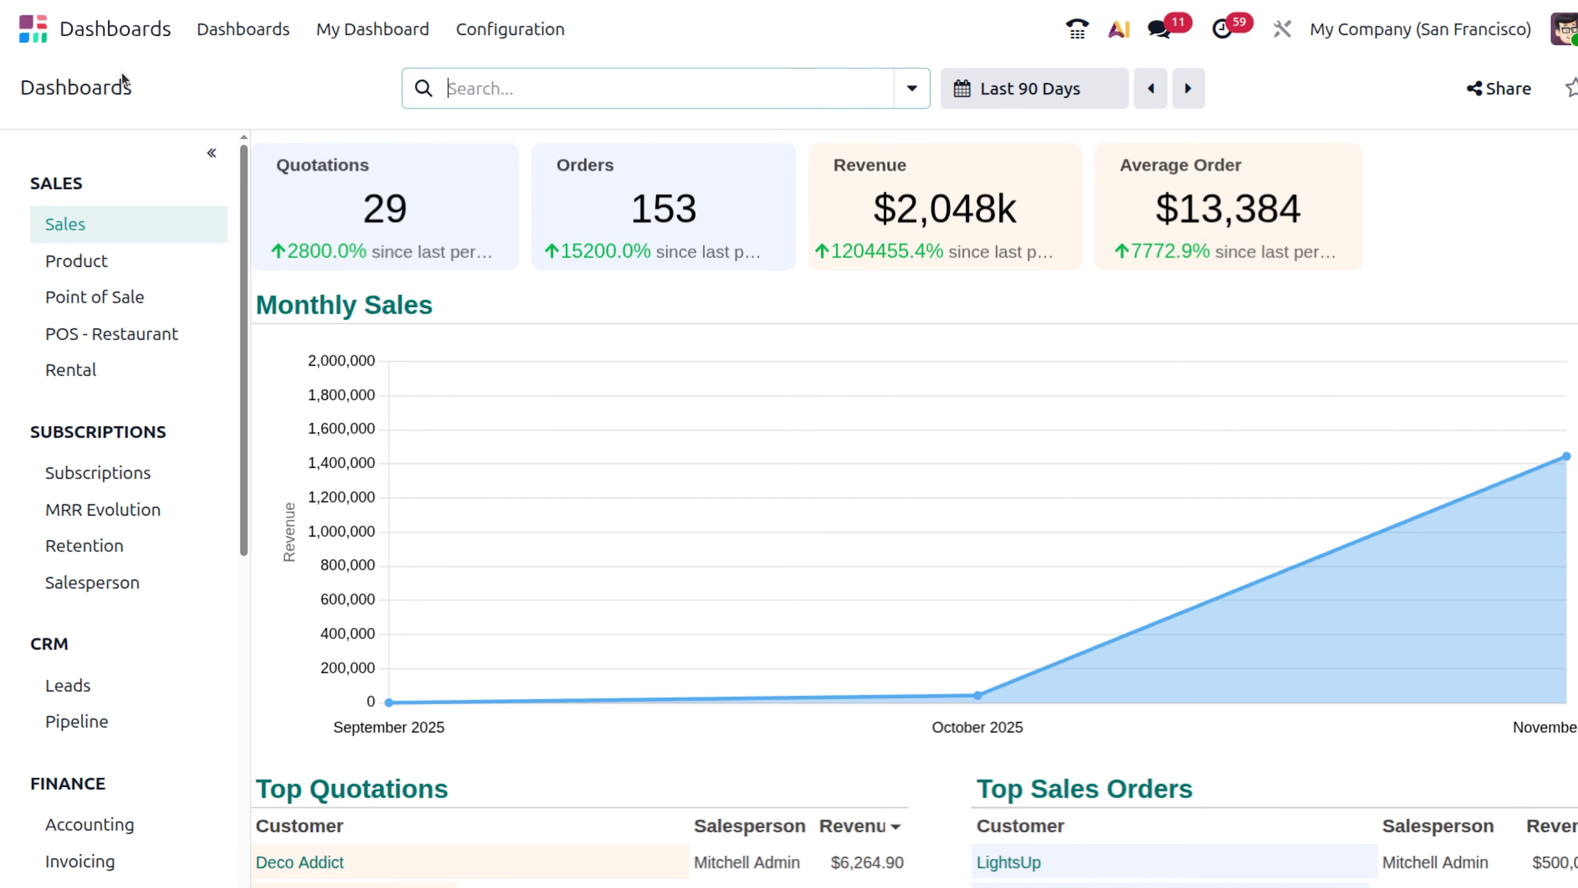
scroll(914, 452, "down", 3)
scroll(914, 452, "up", 3)
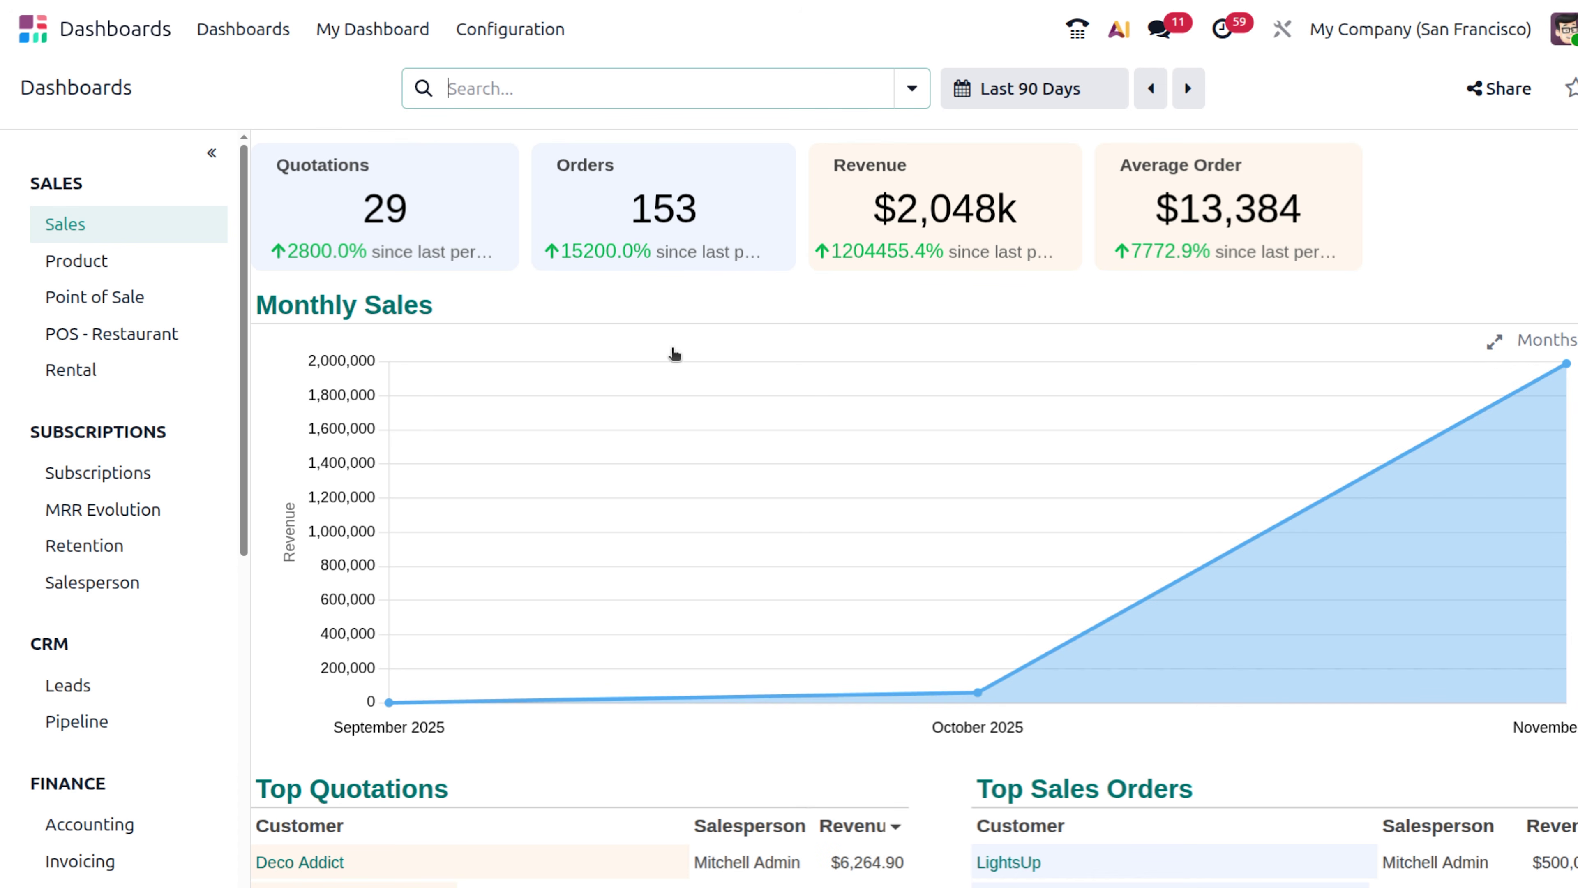
Limit the Sales dashboard's period to Last 7 Days and look at the available search filters without applying any.
left_click(1050, 101)
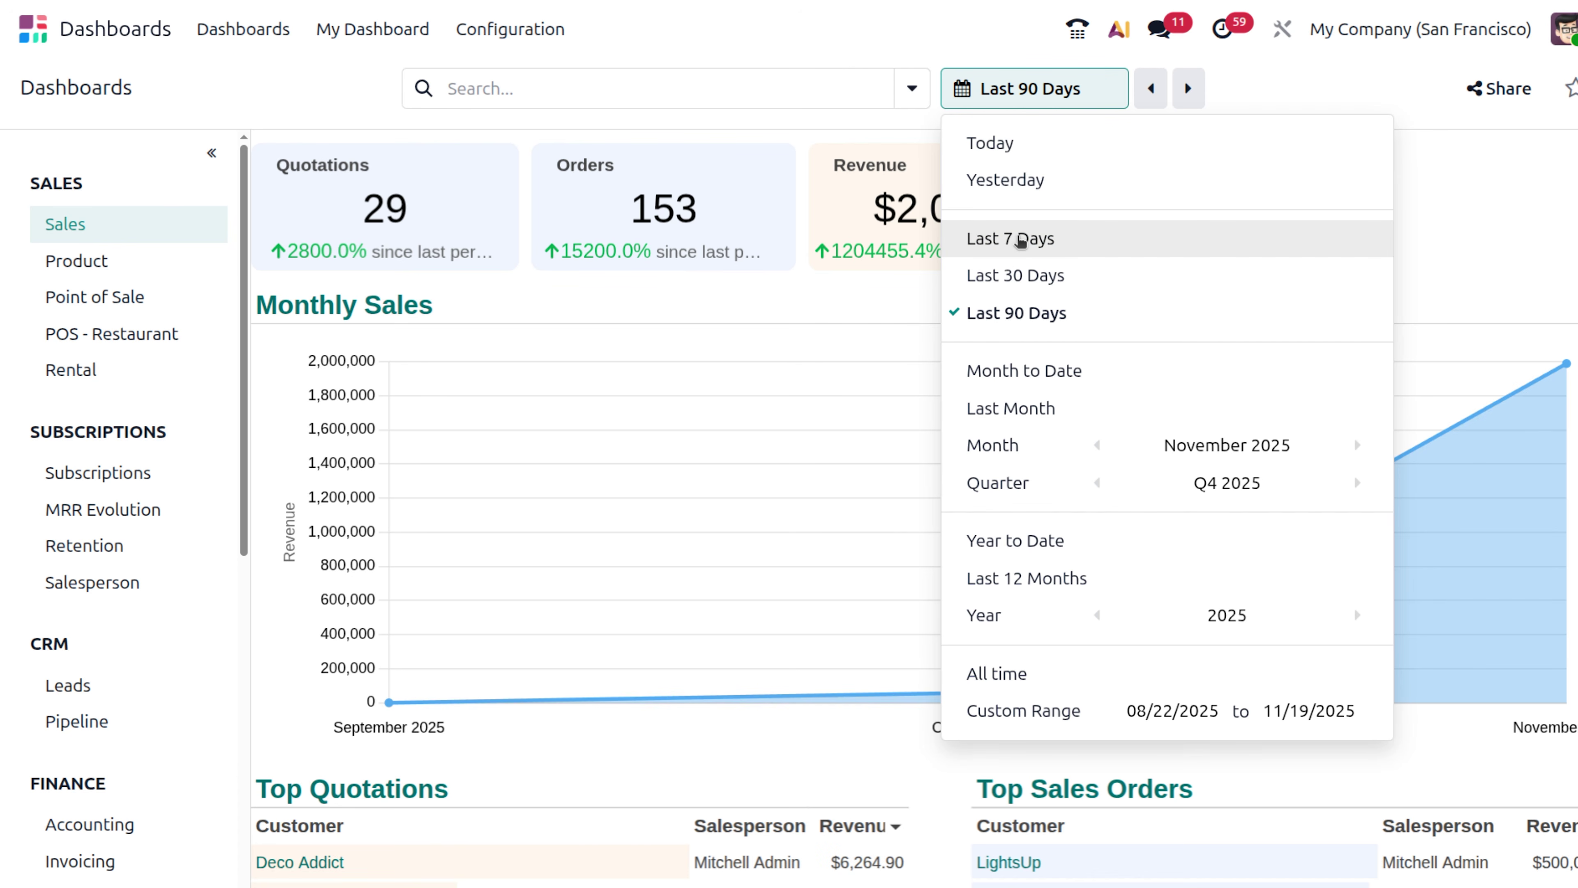
left_click(1020, 241)
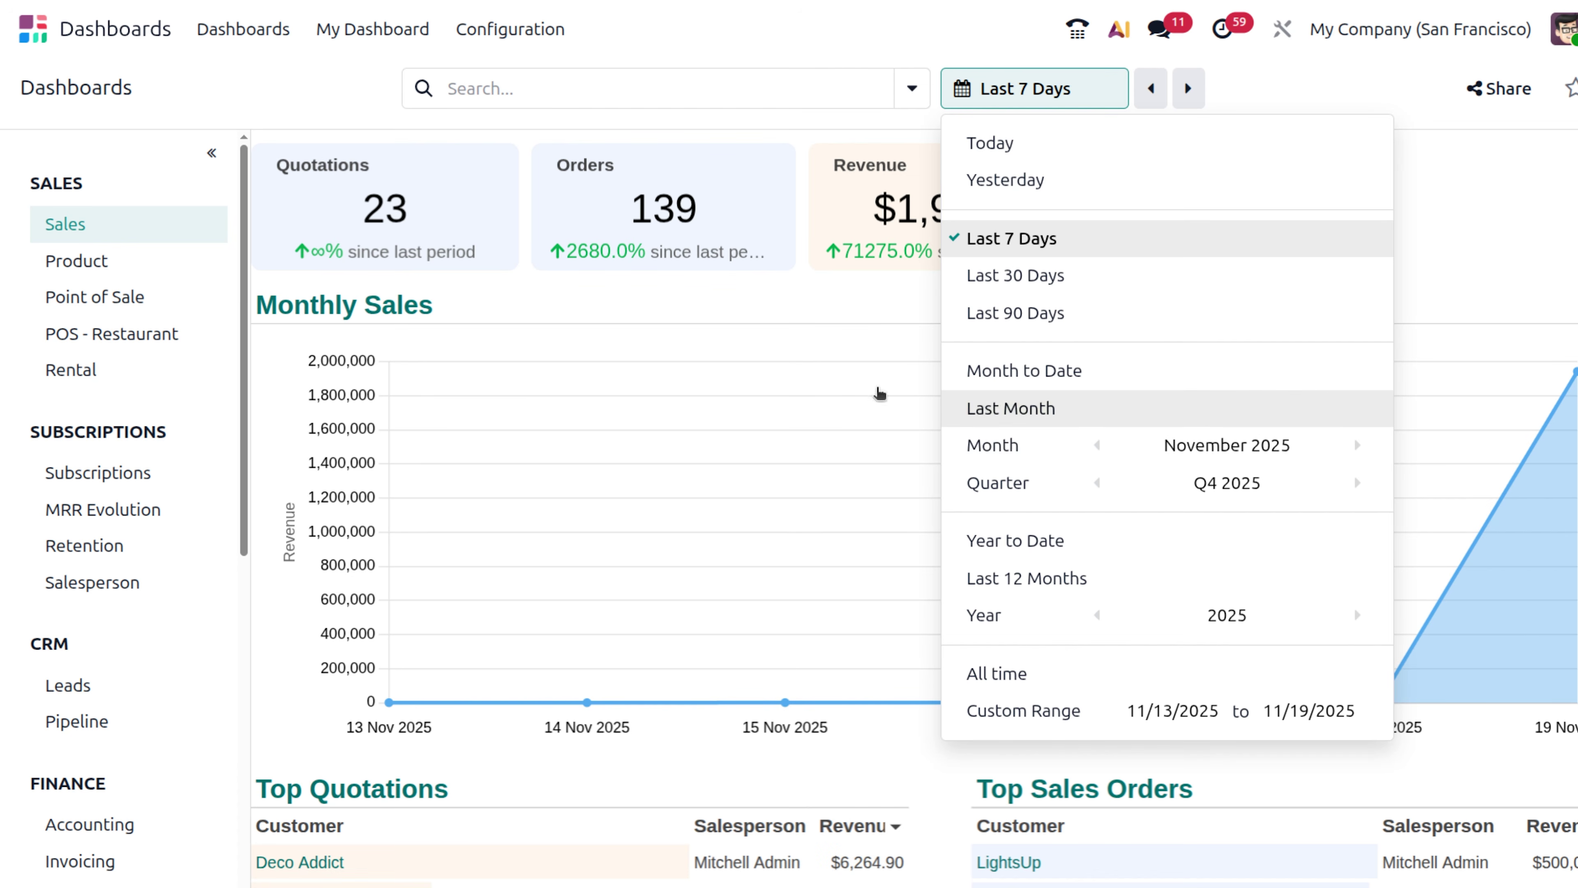
left_click(730, 100)
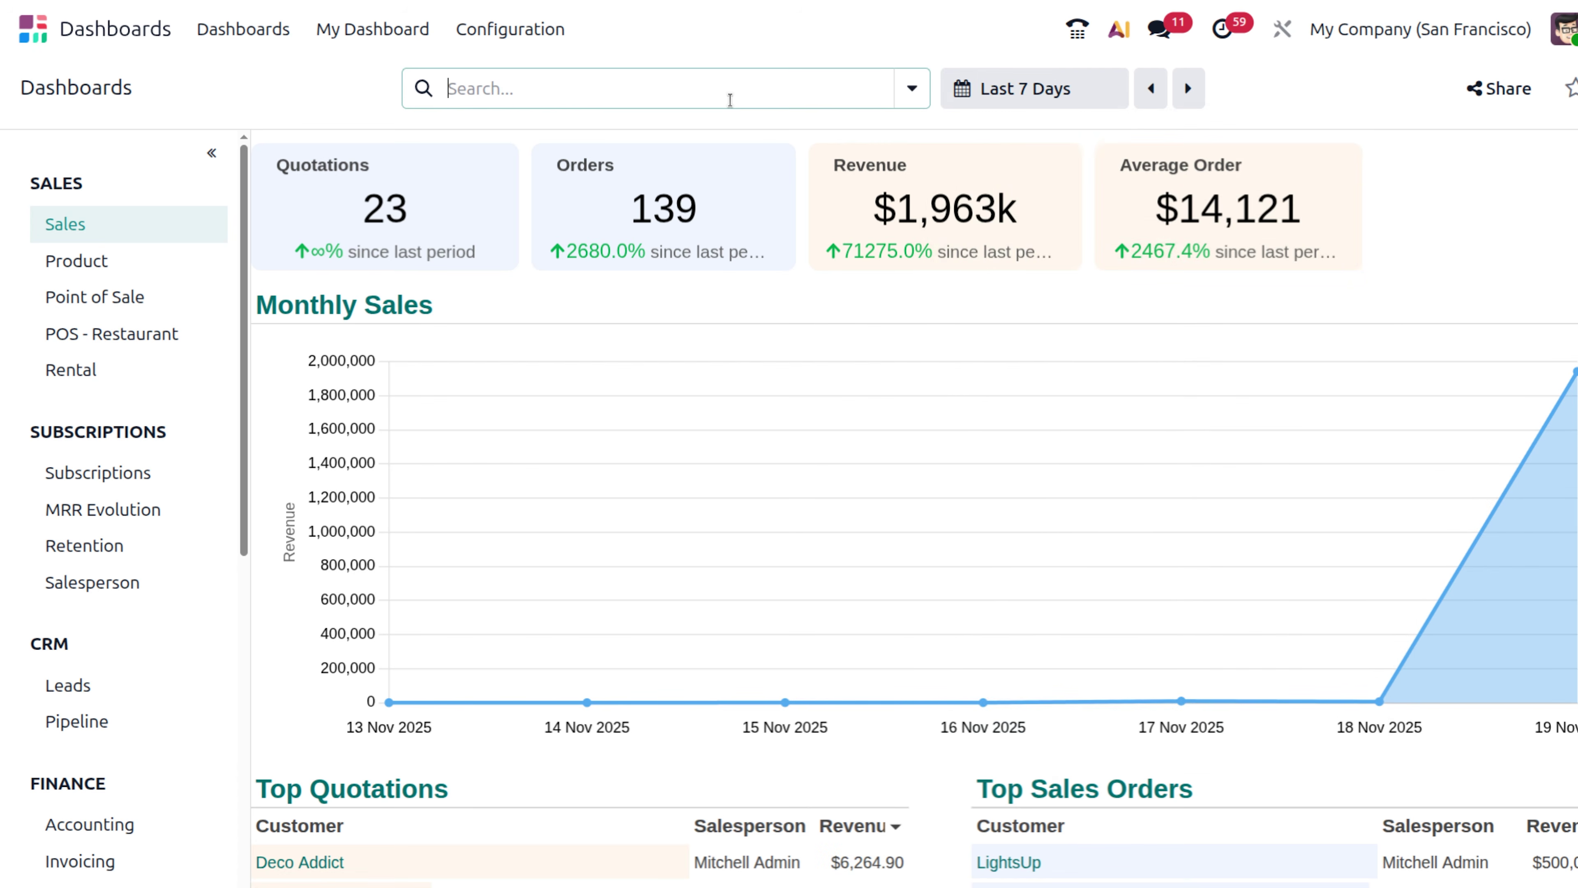
left_click(730, 99)
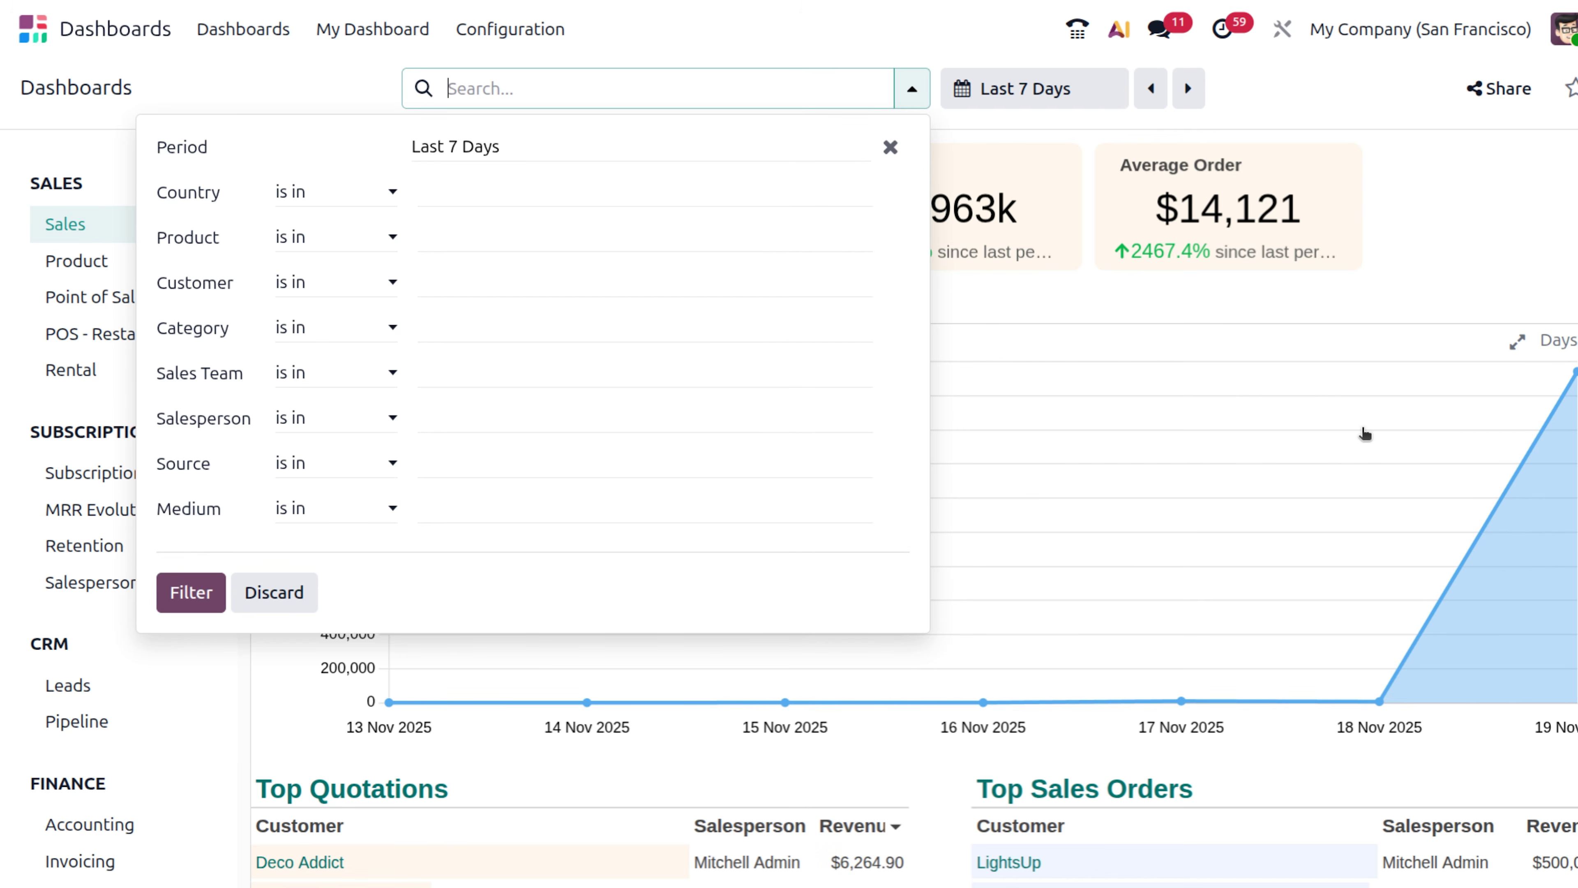
left_click(1460, 271)
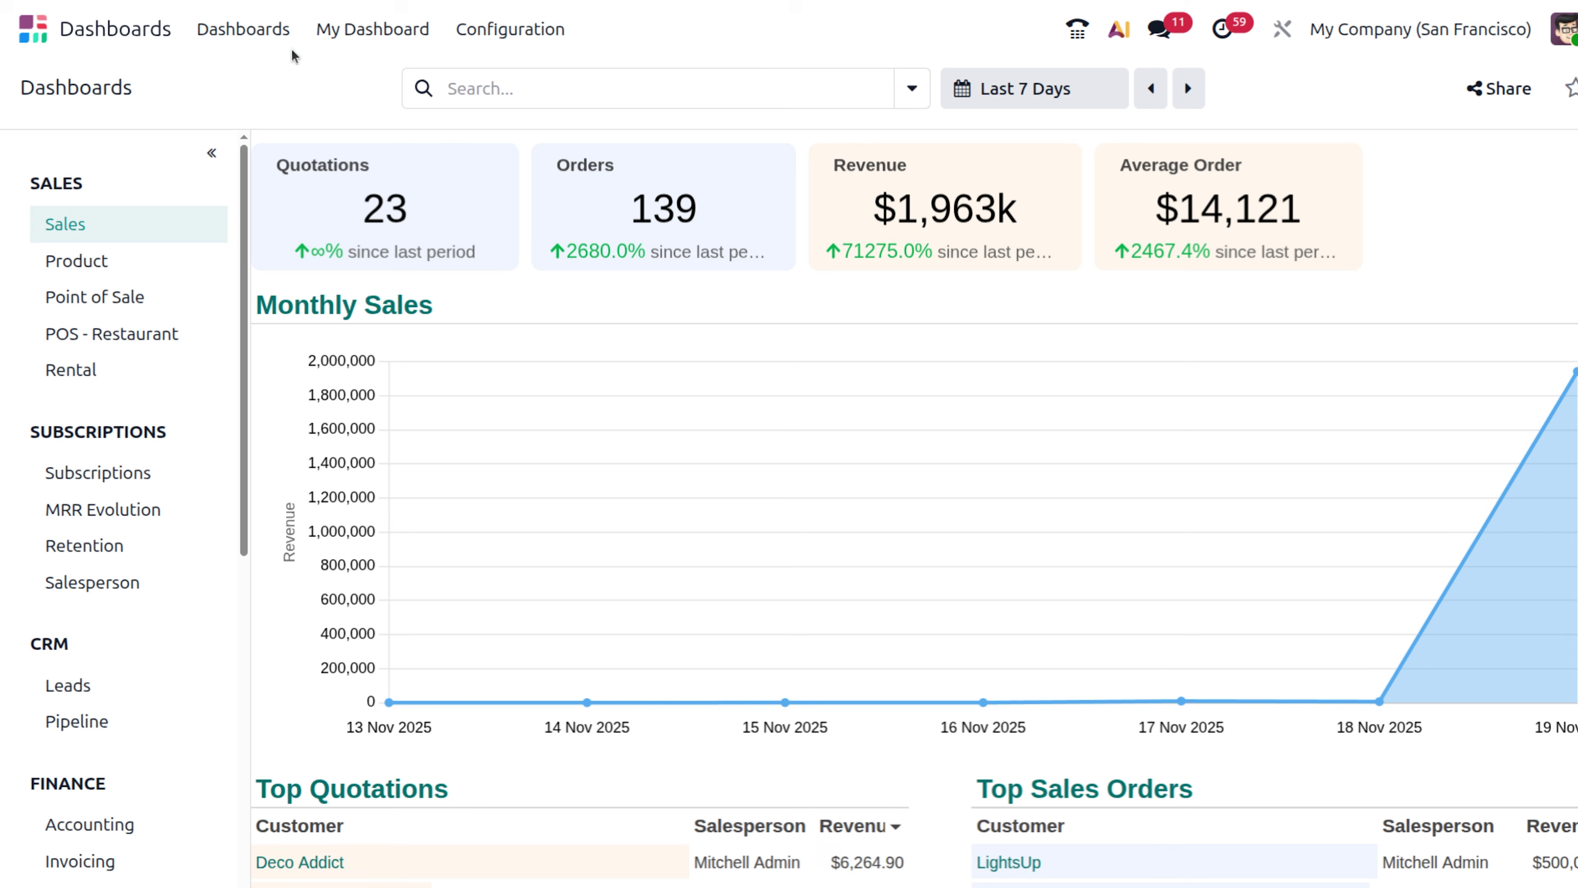
Open My Dashboard and review the Sales Analysis charts it contains.
left_click(353, 28)
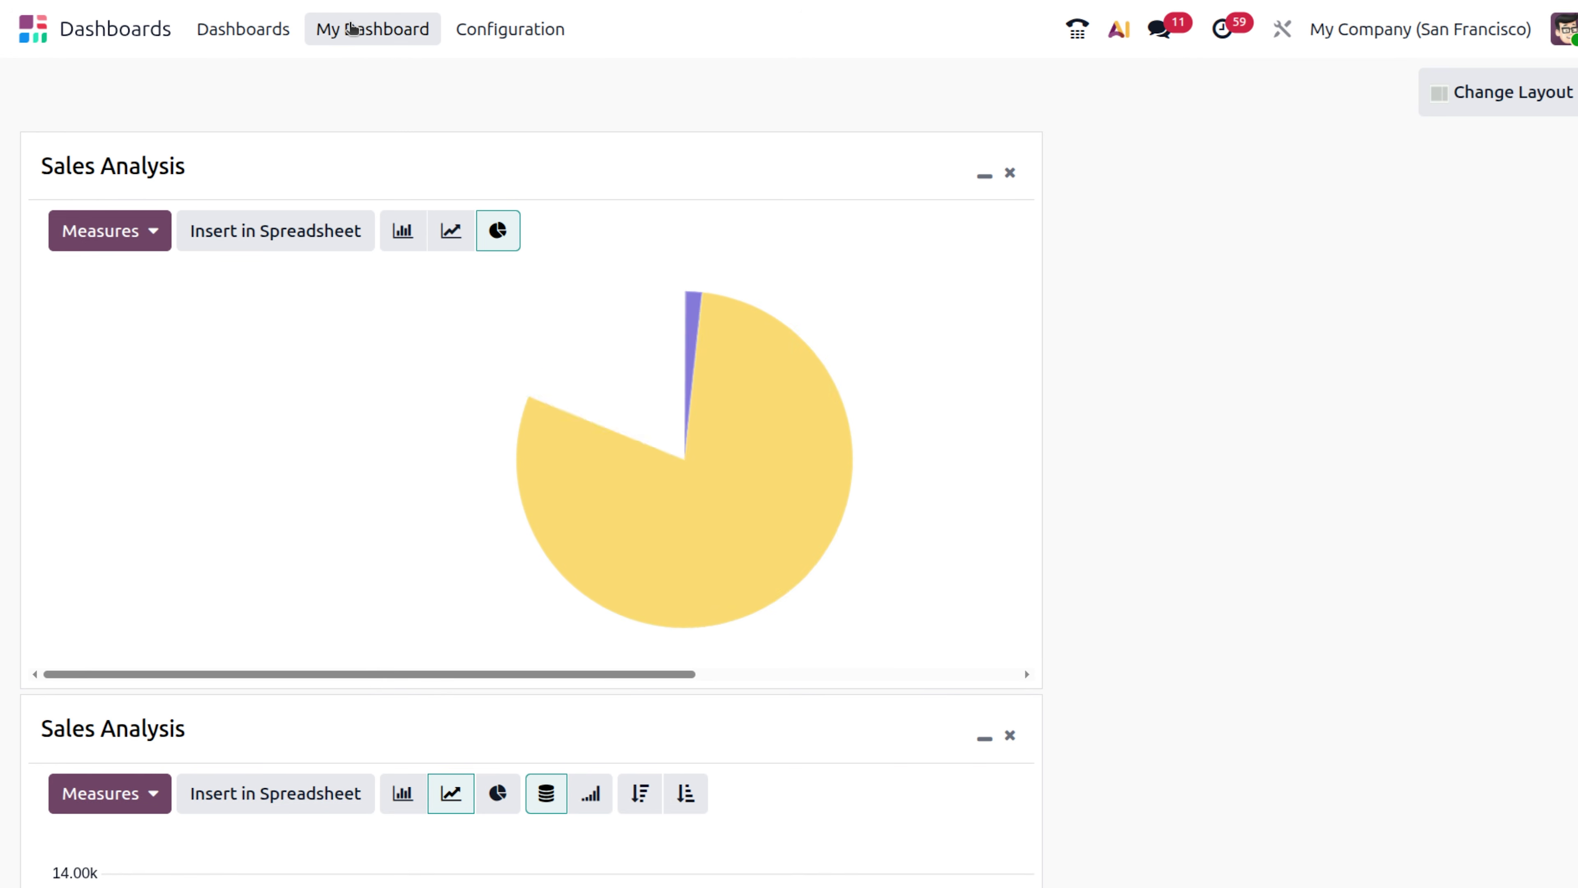
scroll(347, 565, "down", 10)
scroll(346, 569, "down", 5)
scroll(348, 566, "up", 15)
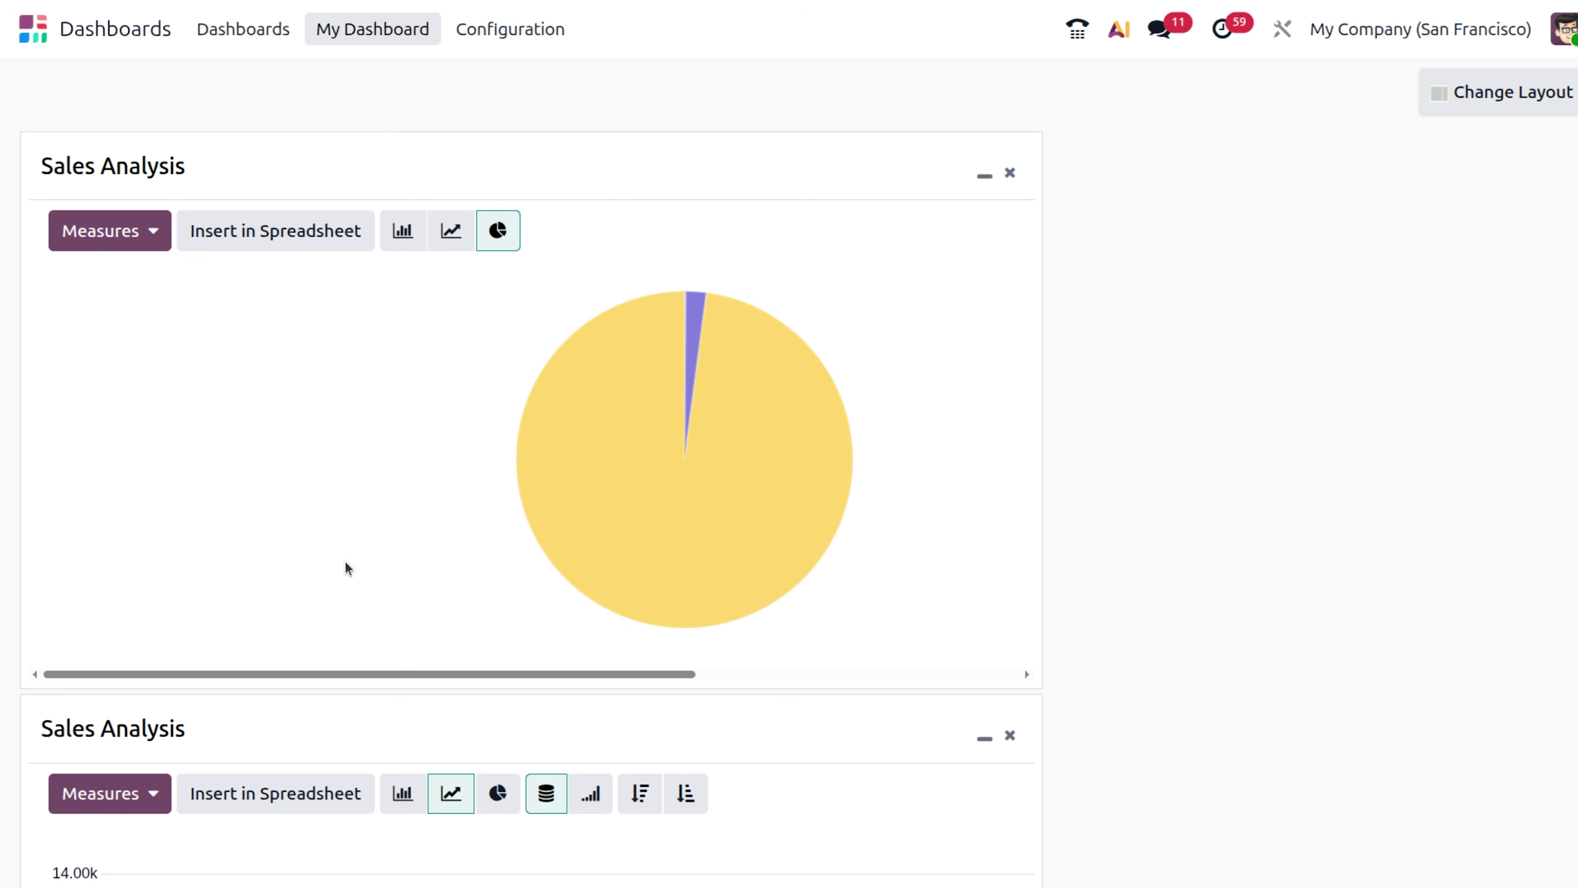
Switch to the Sales app and display the Sales Analysis report as a pivot table.
left_click(66, 26)
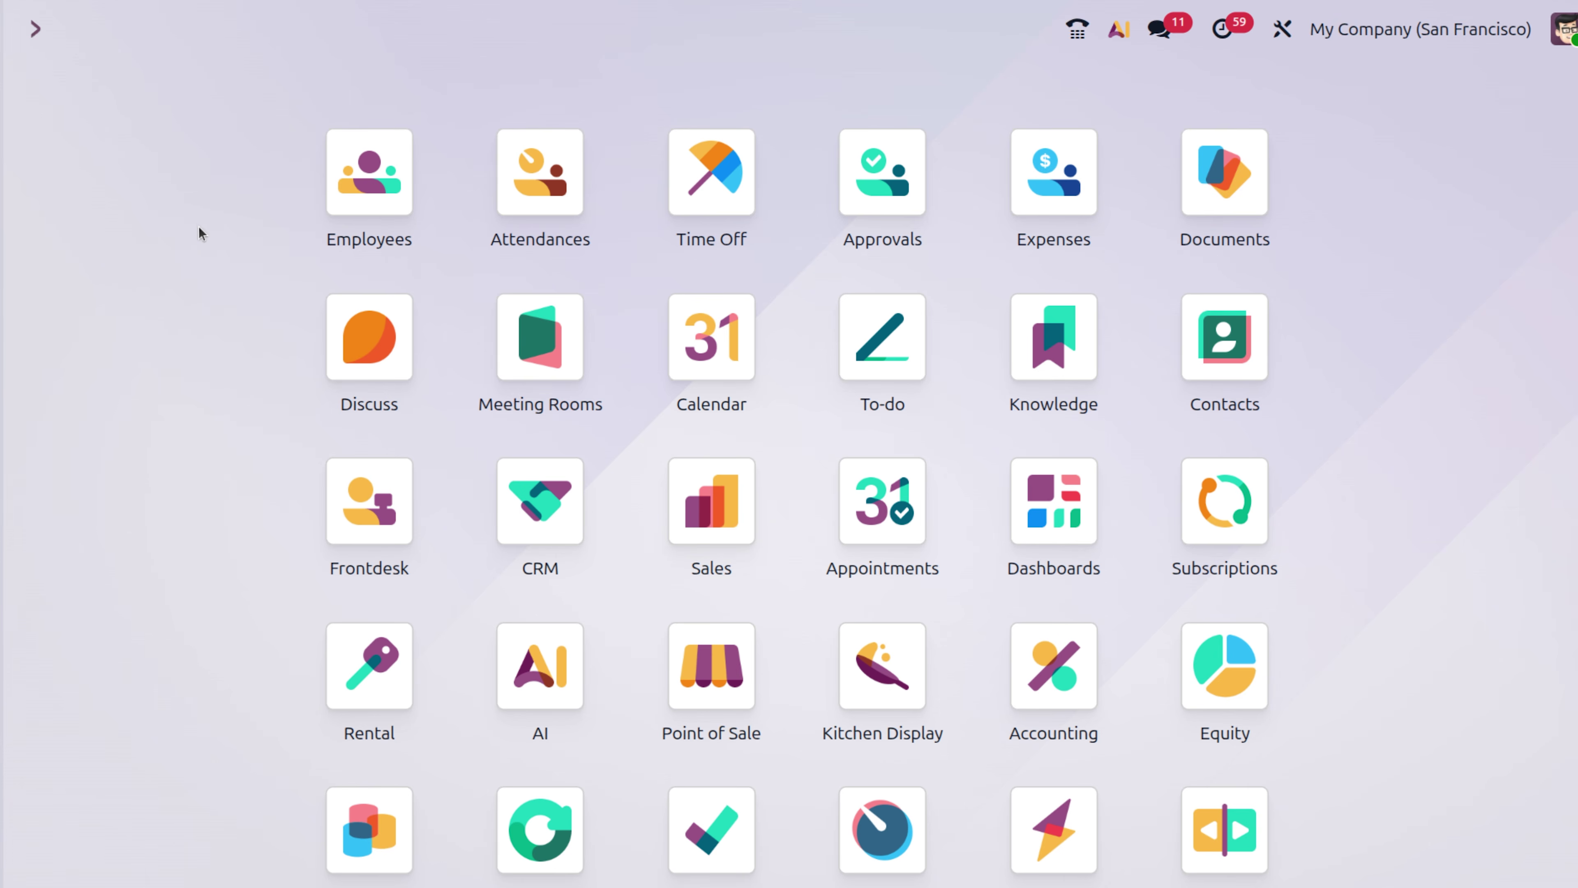
type("sa")
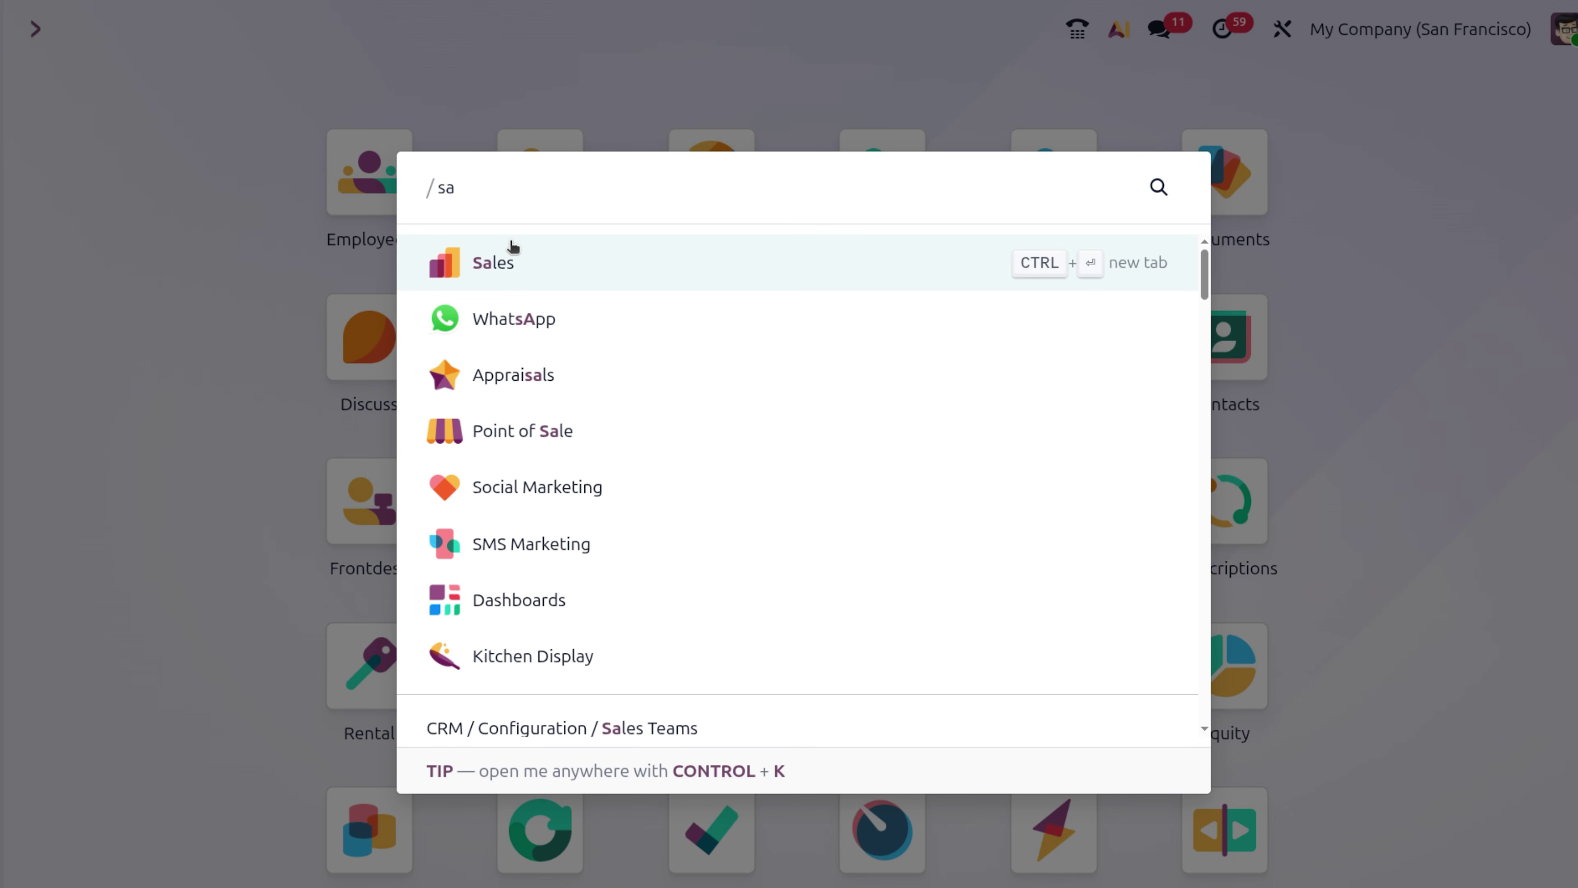
left_click(511, 243)
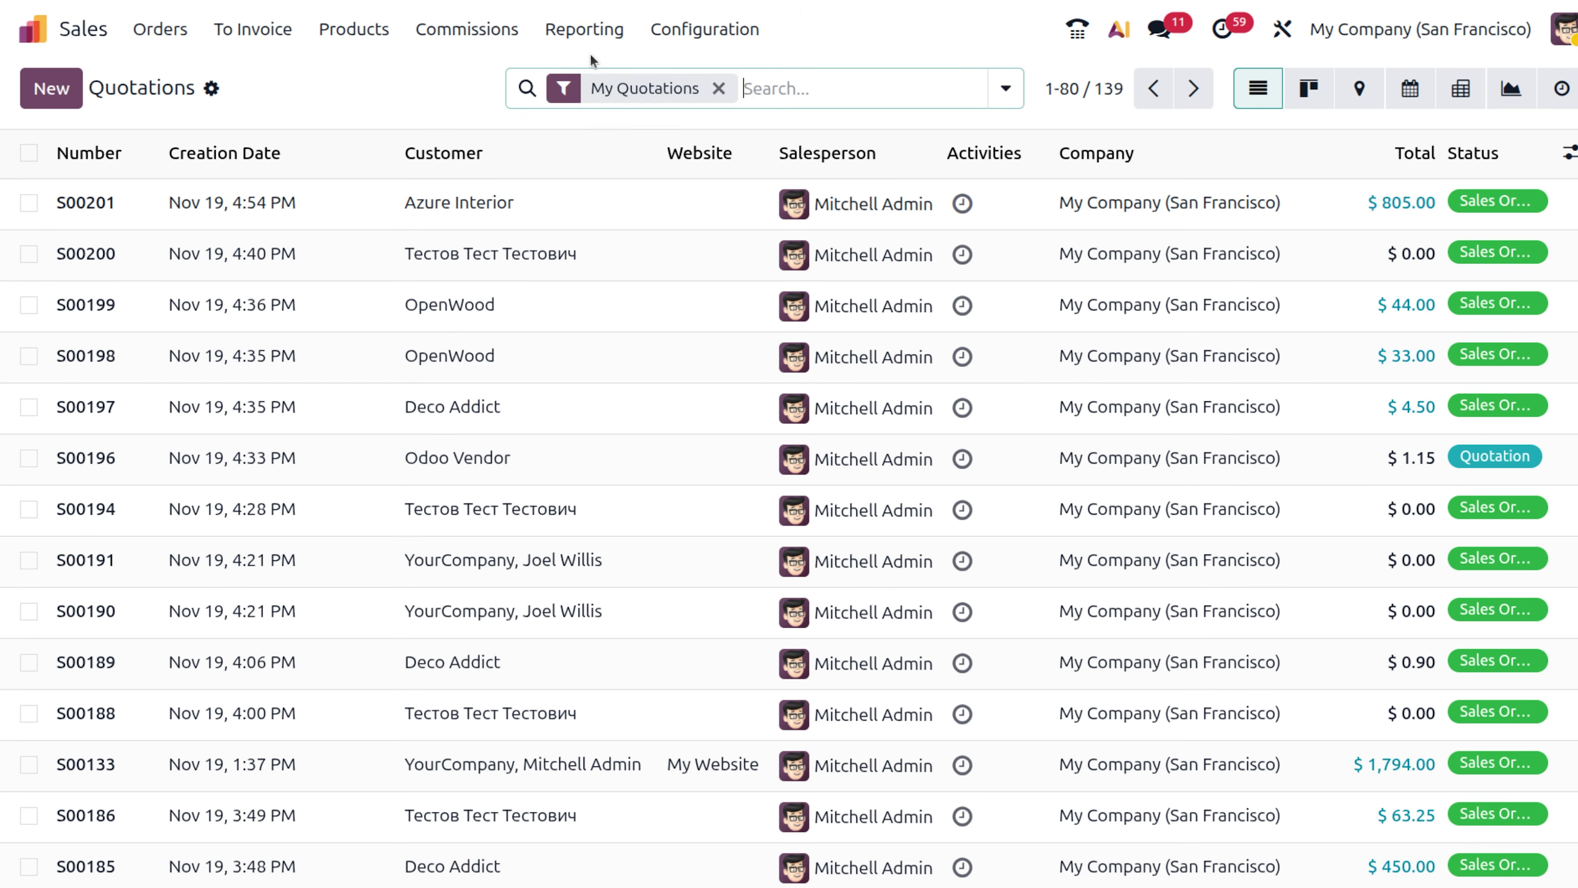
left_click(584, 29)
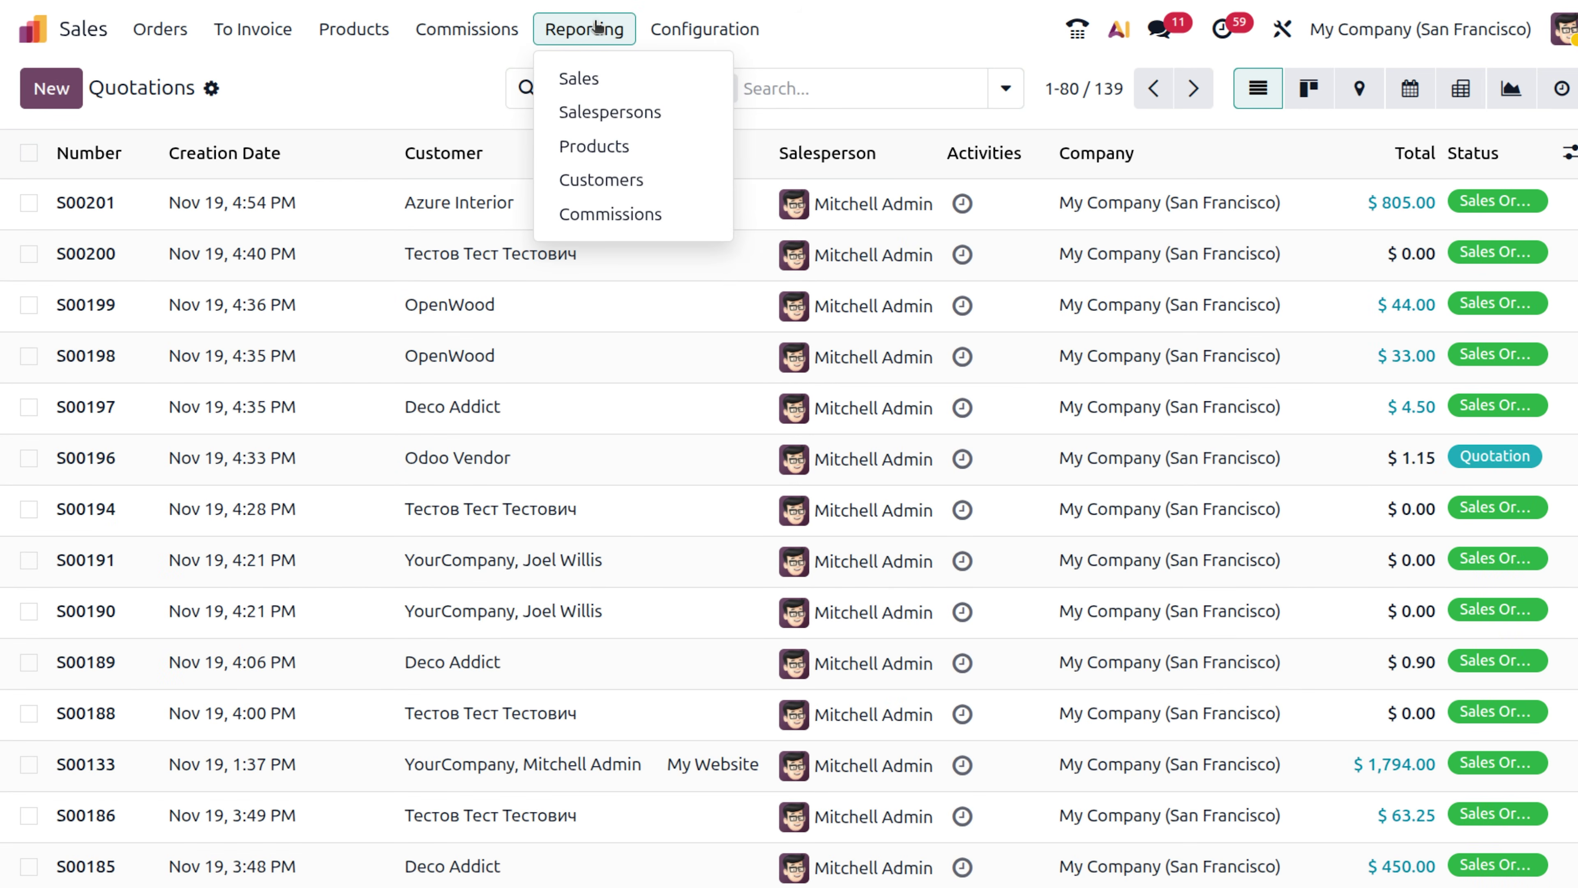
left_click(599, 91)
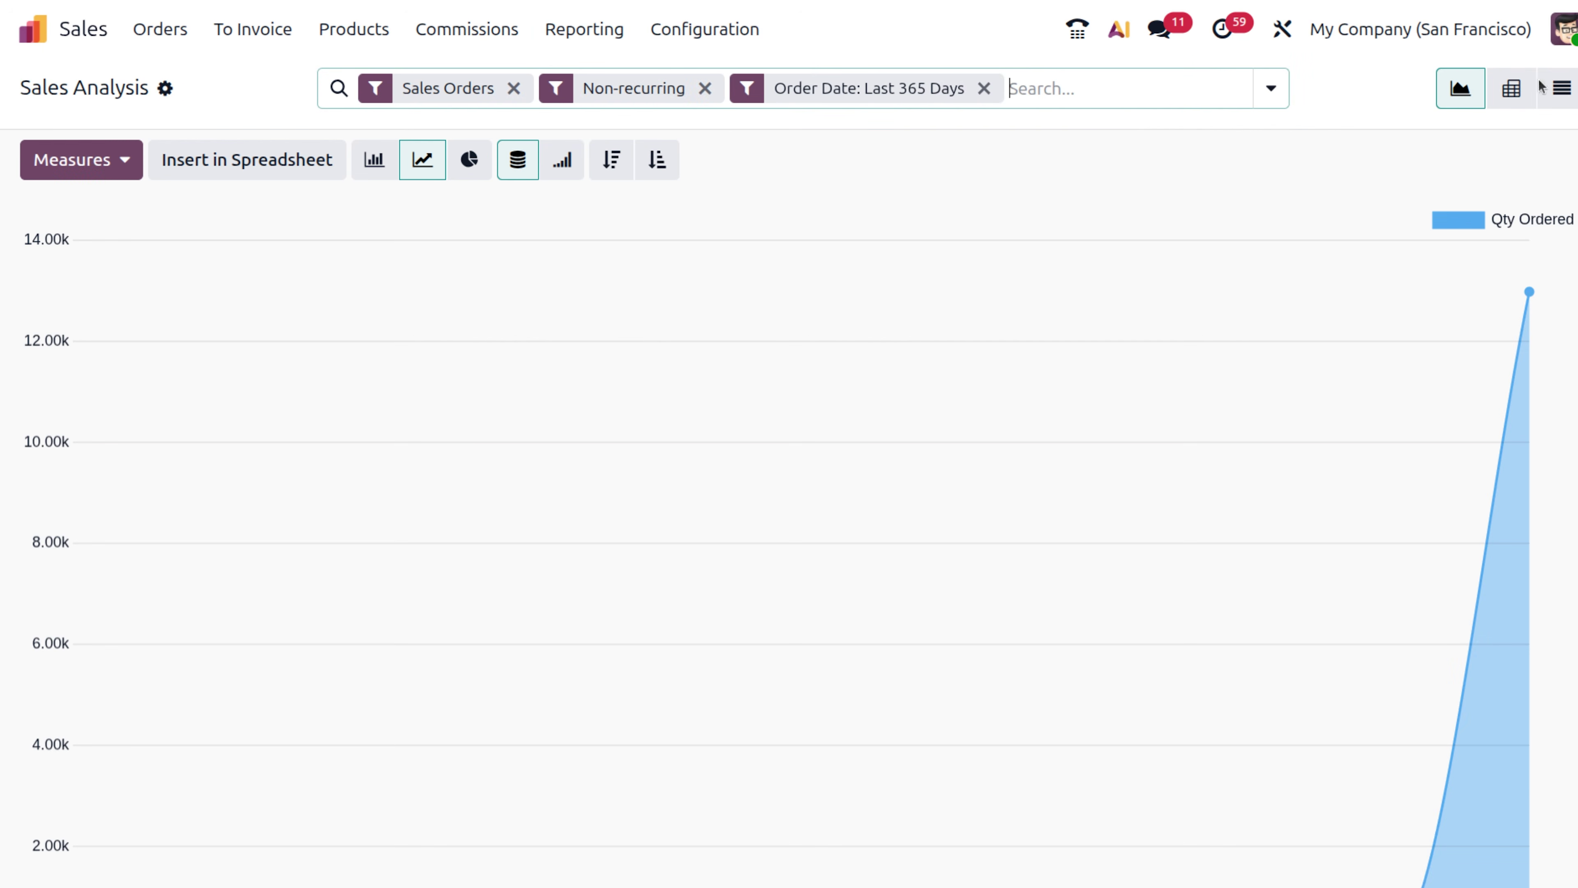
left_click(1511, 88)
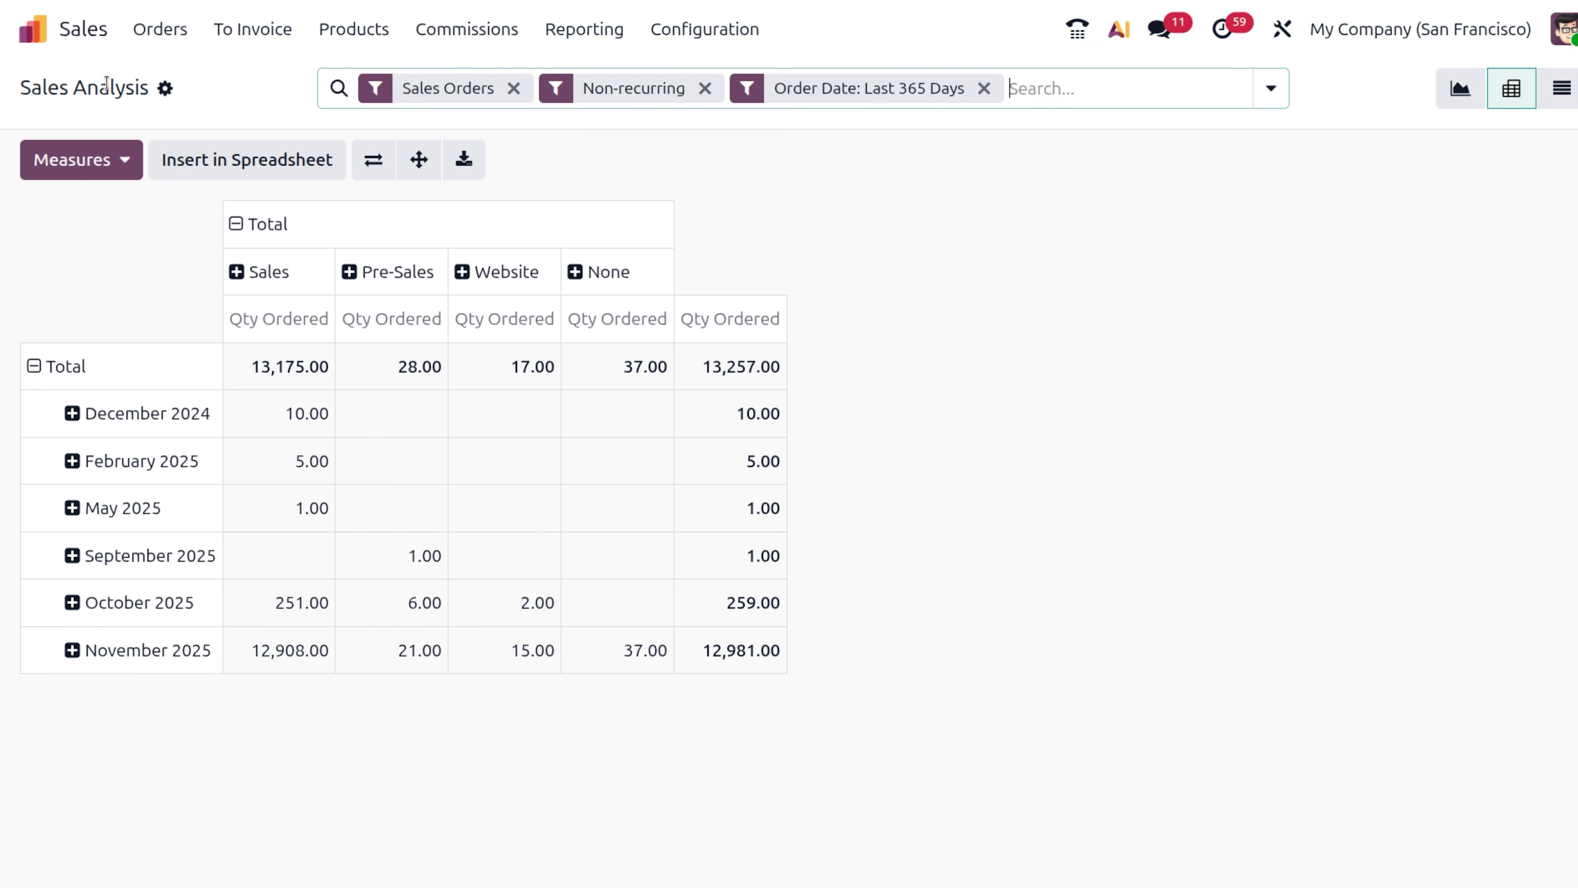
Add the pivot table to the personal dashboard under the name Sales Analysis and reload the page.
left_click(165, 88)
left_click(236, 187)
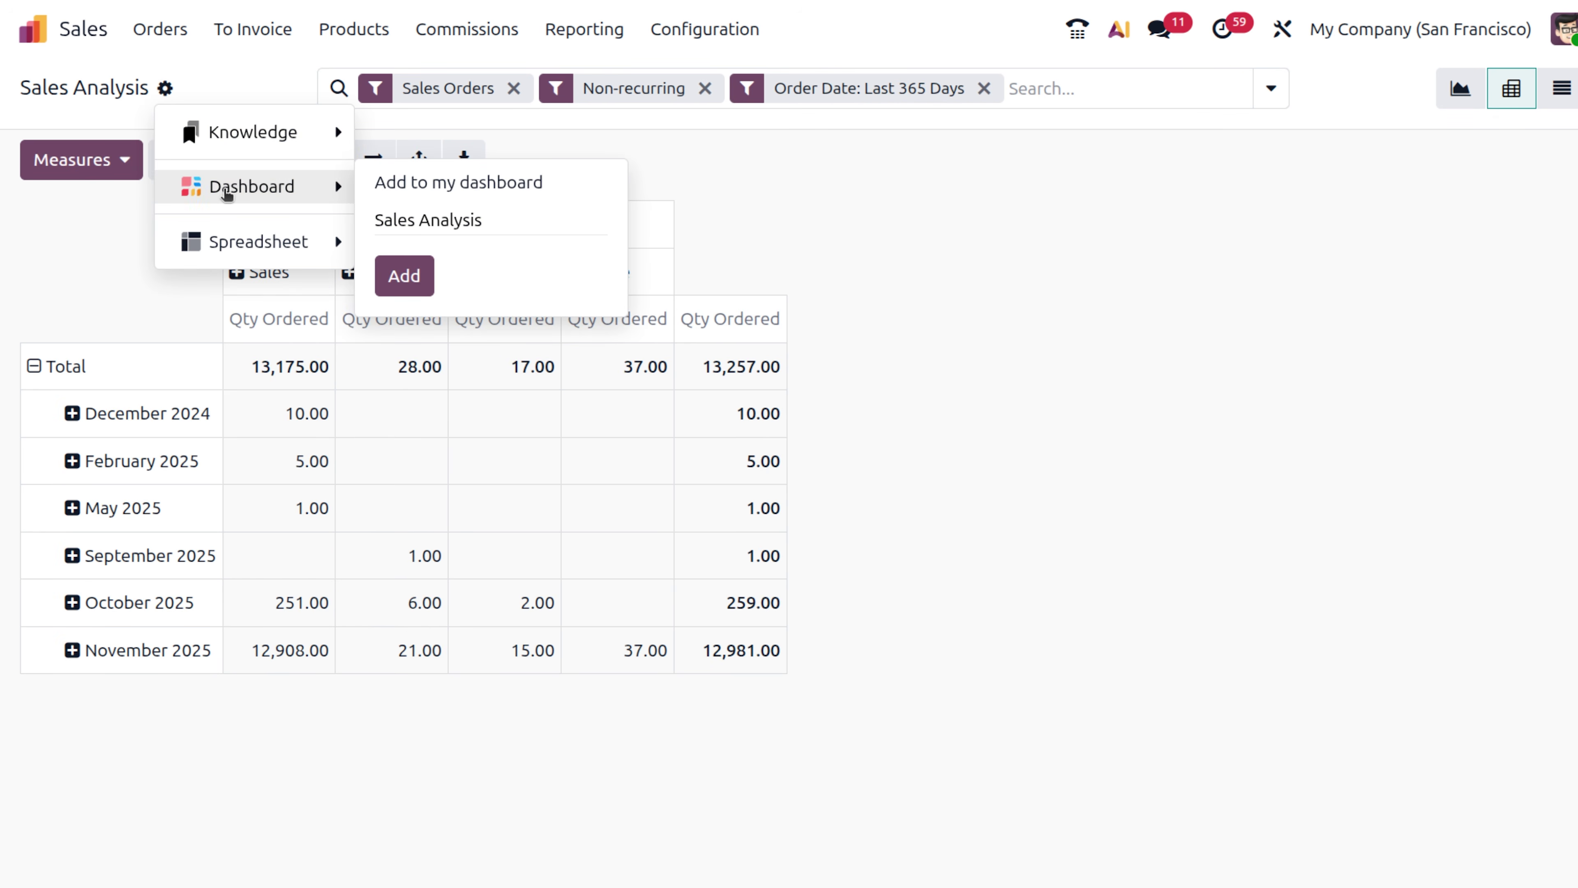
left_click(403, 276)
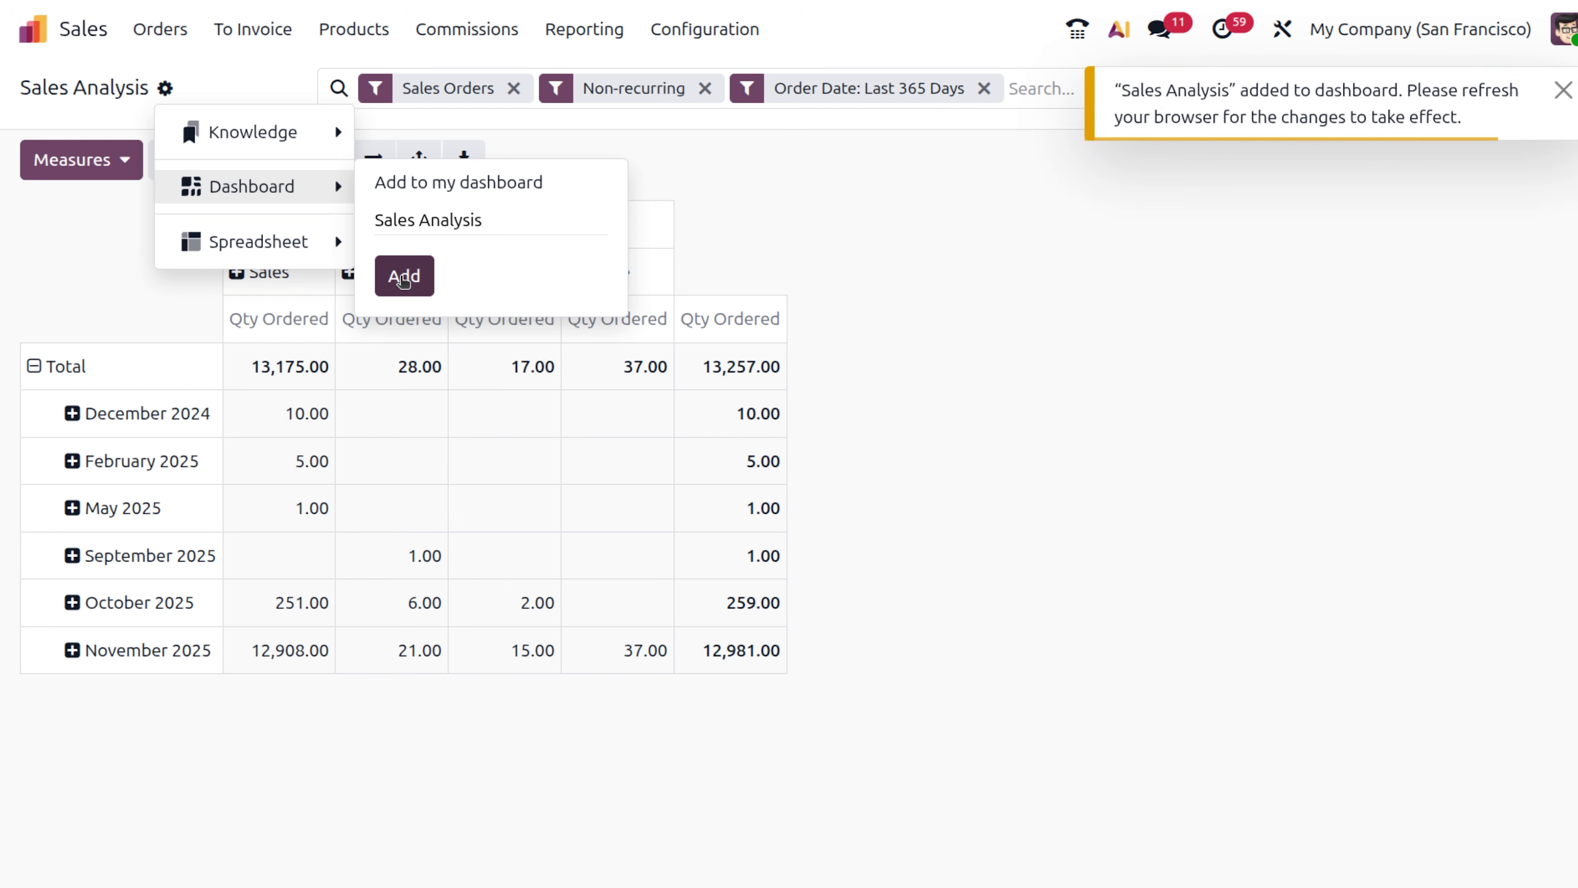
key("F5")
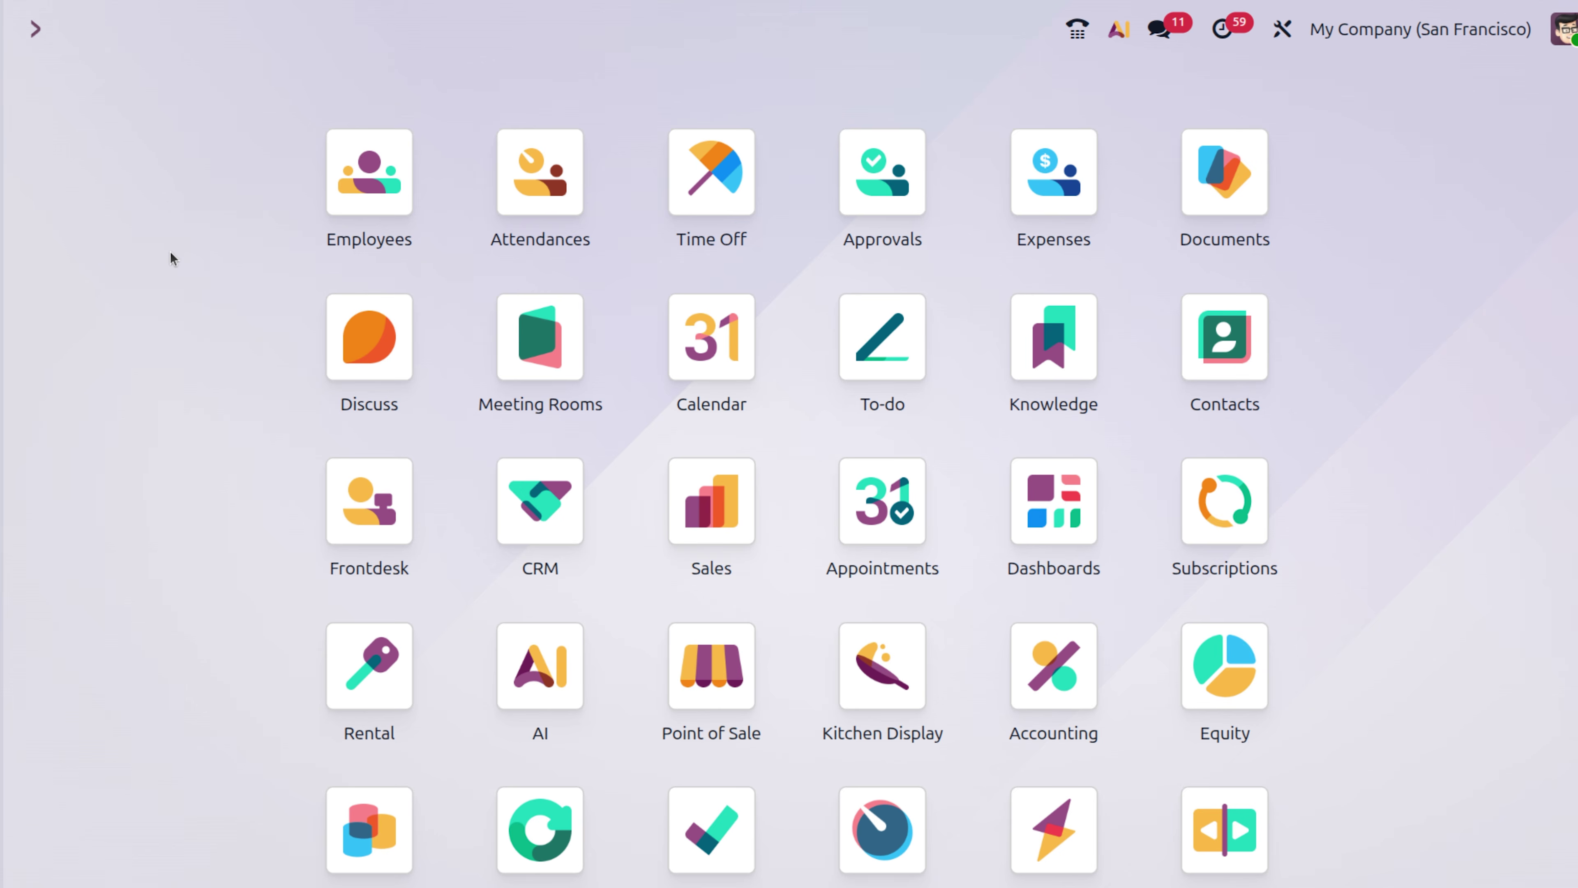
Switch to the Dashboards app, review the pivot table and charts in My Dashboard, and return to the main dashboards.
type("das")
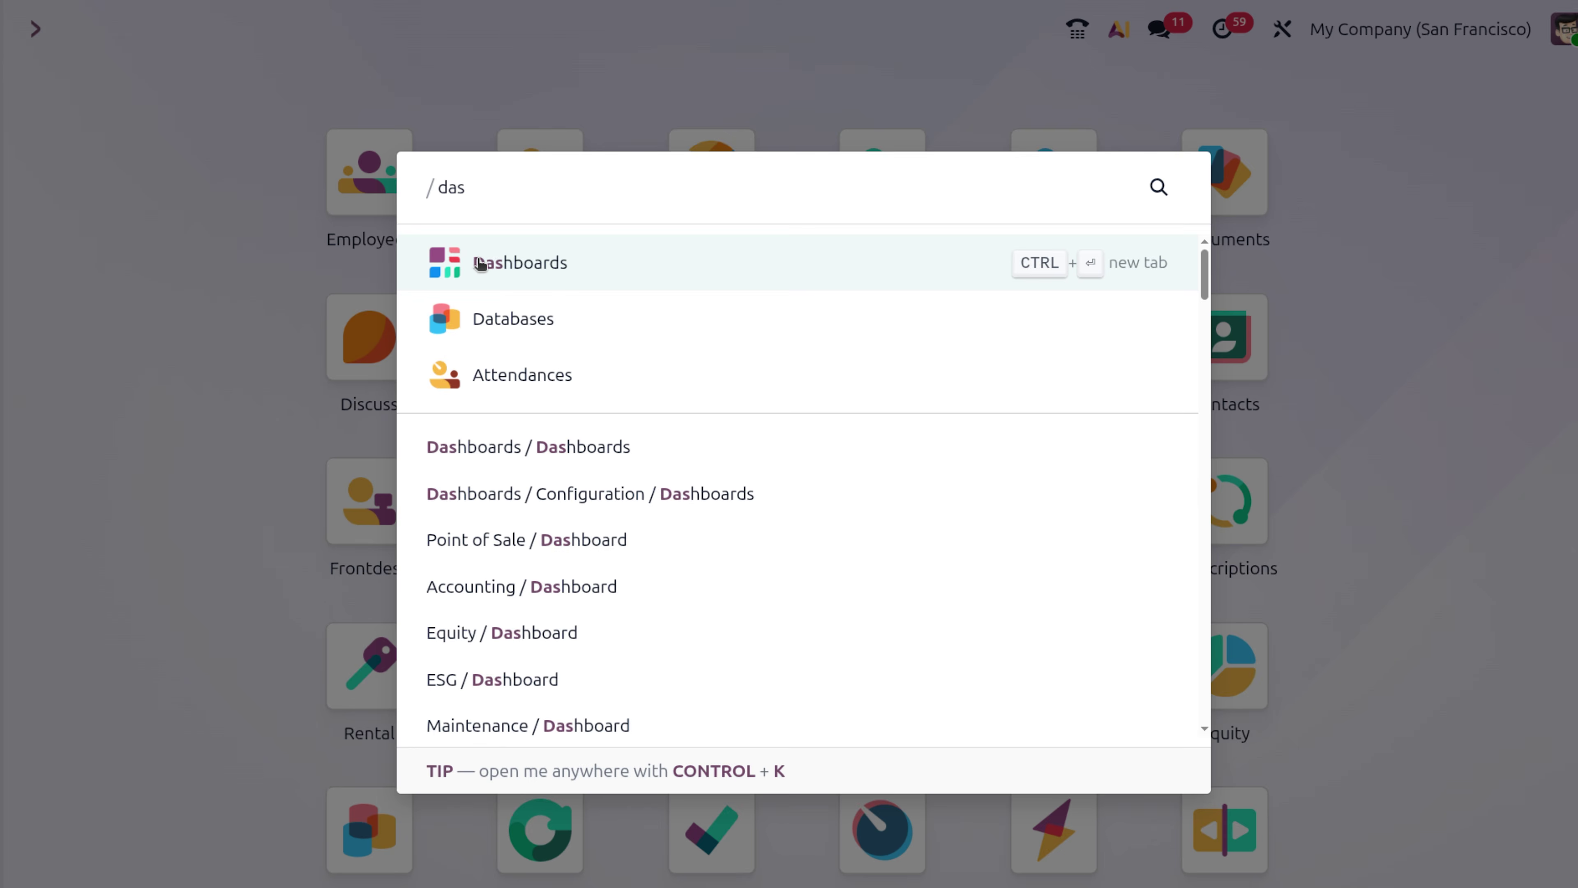
left_click(477, 265)
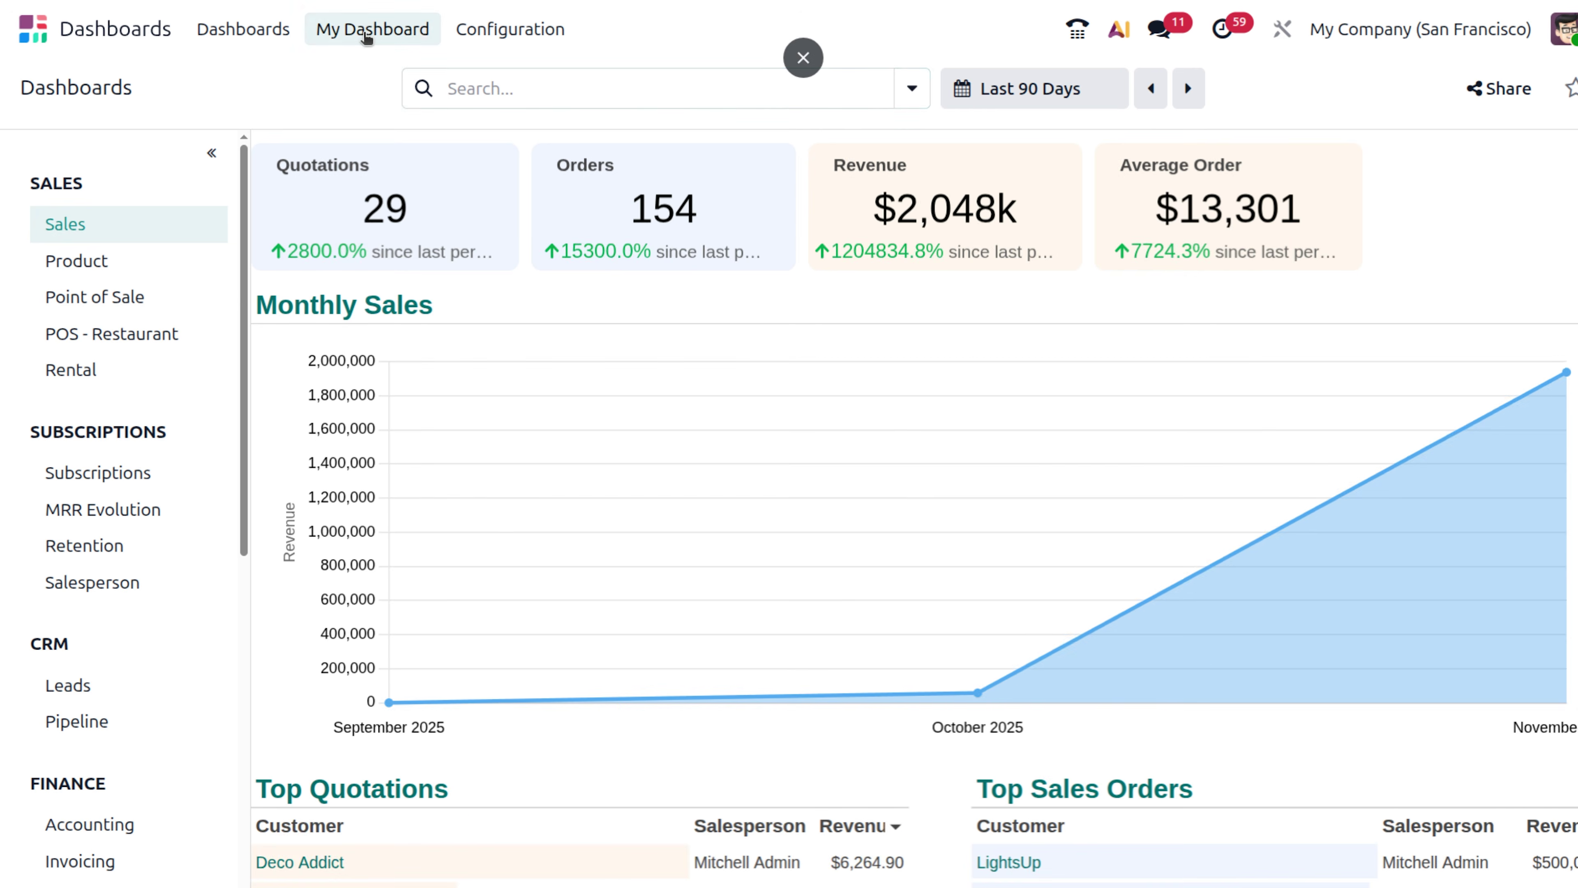
left_click(368, 36)
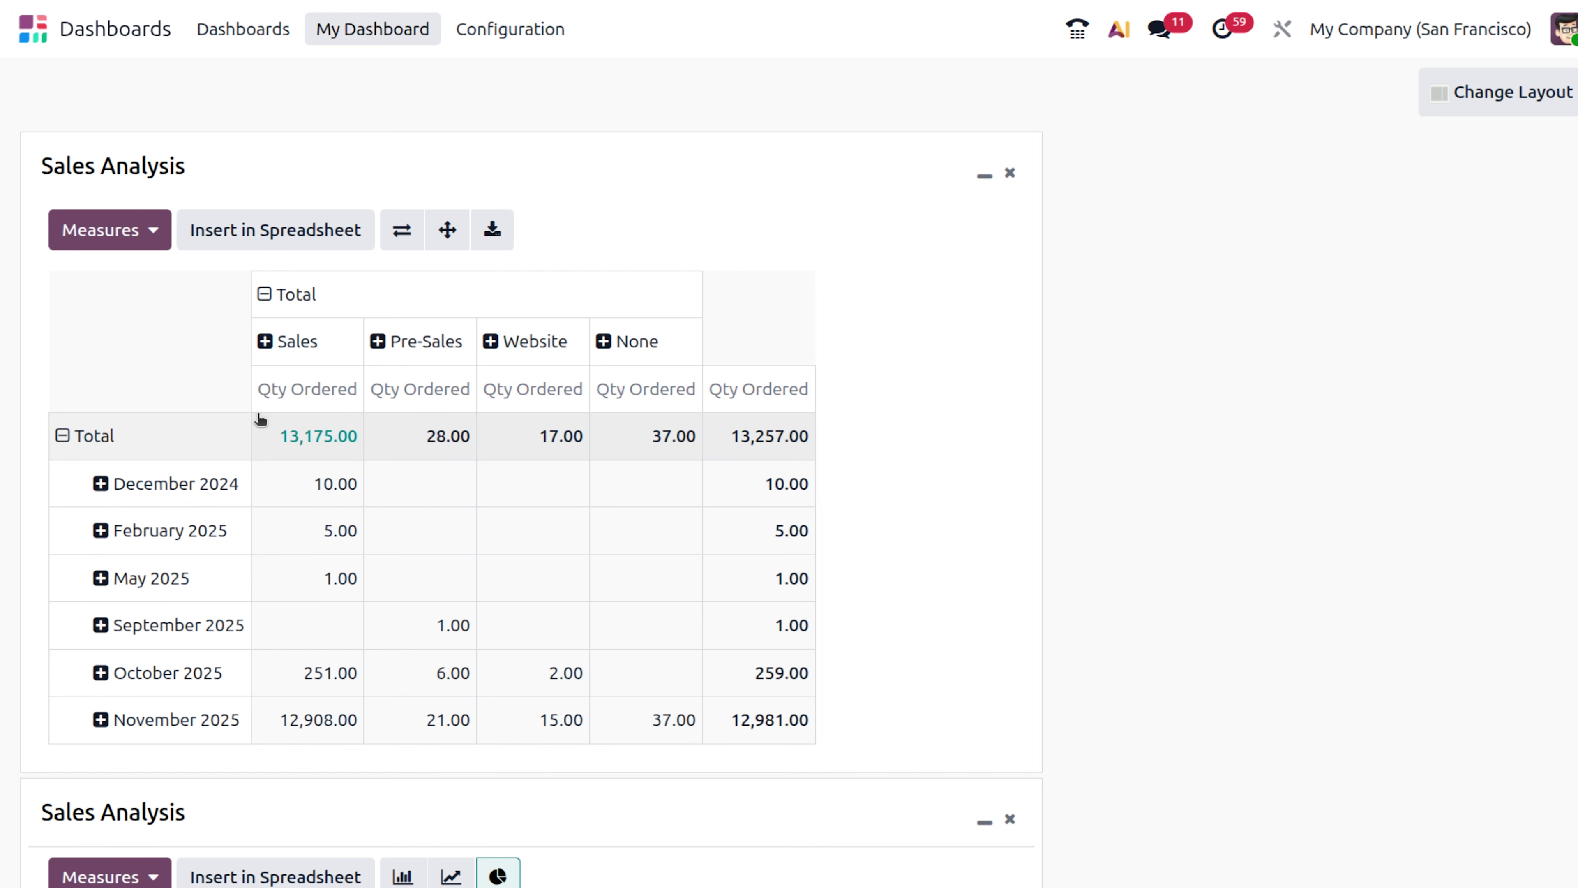
scroll(260, 418, "down", 10)
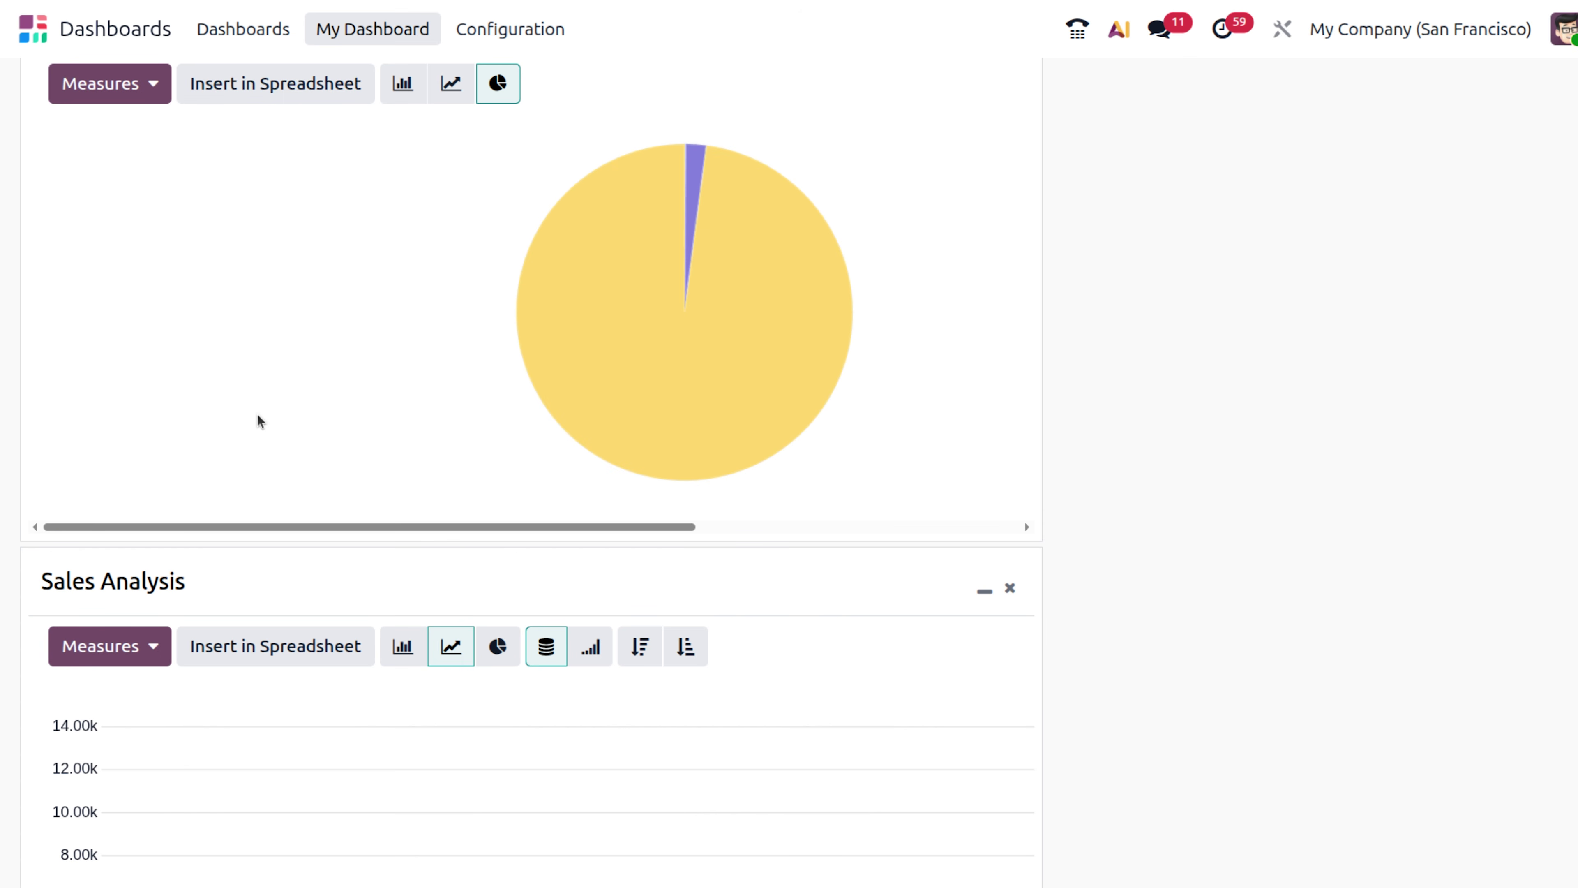
scroll(260, 421, "up", 10)
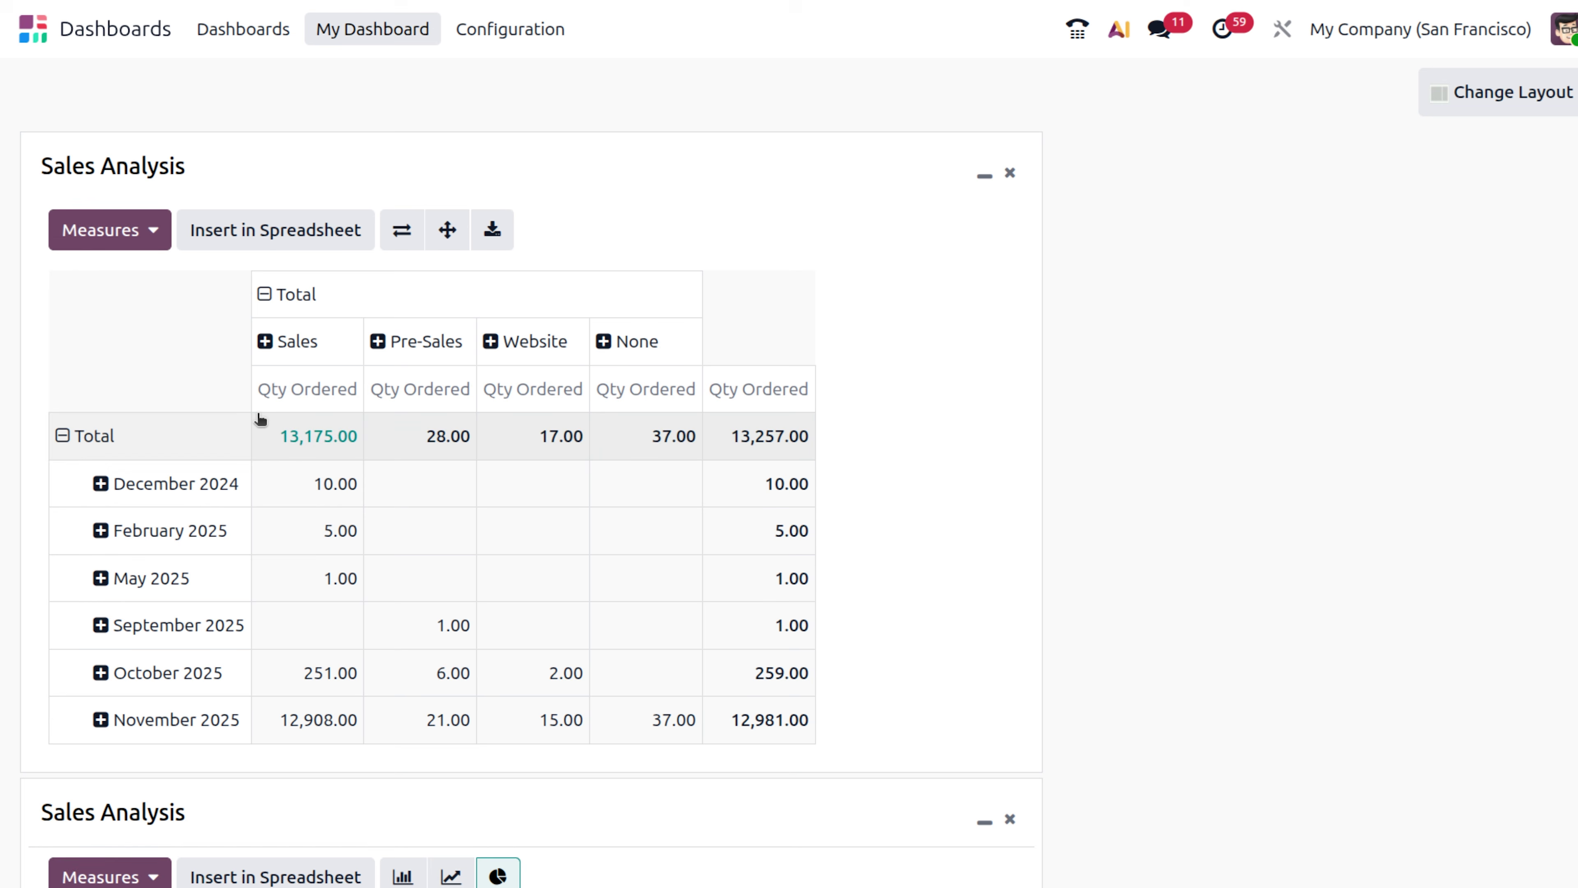
left_click(257, 27)
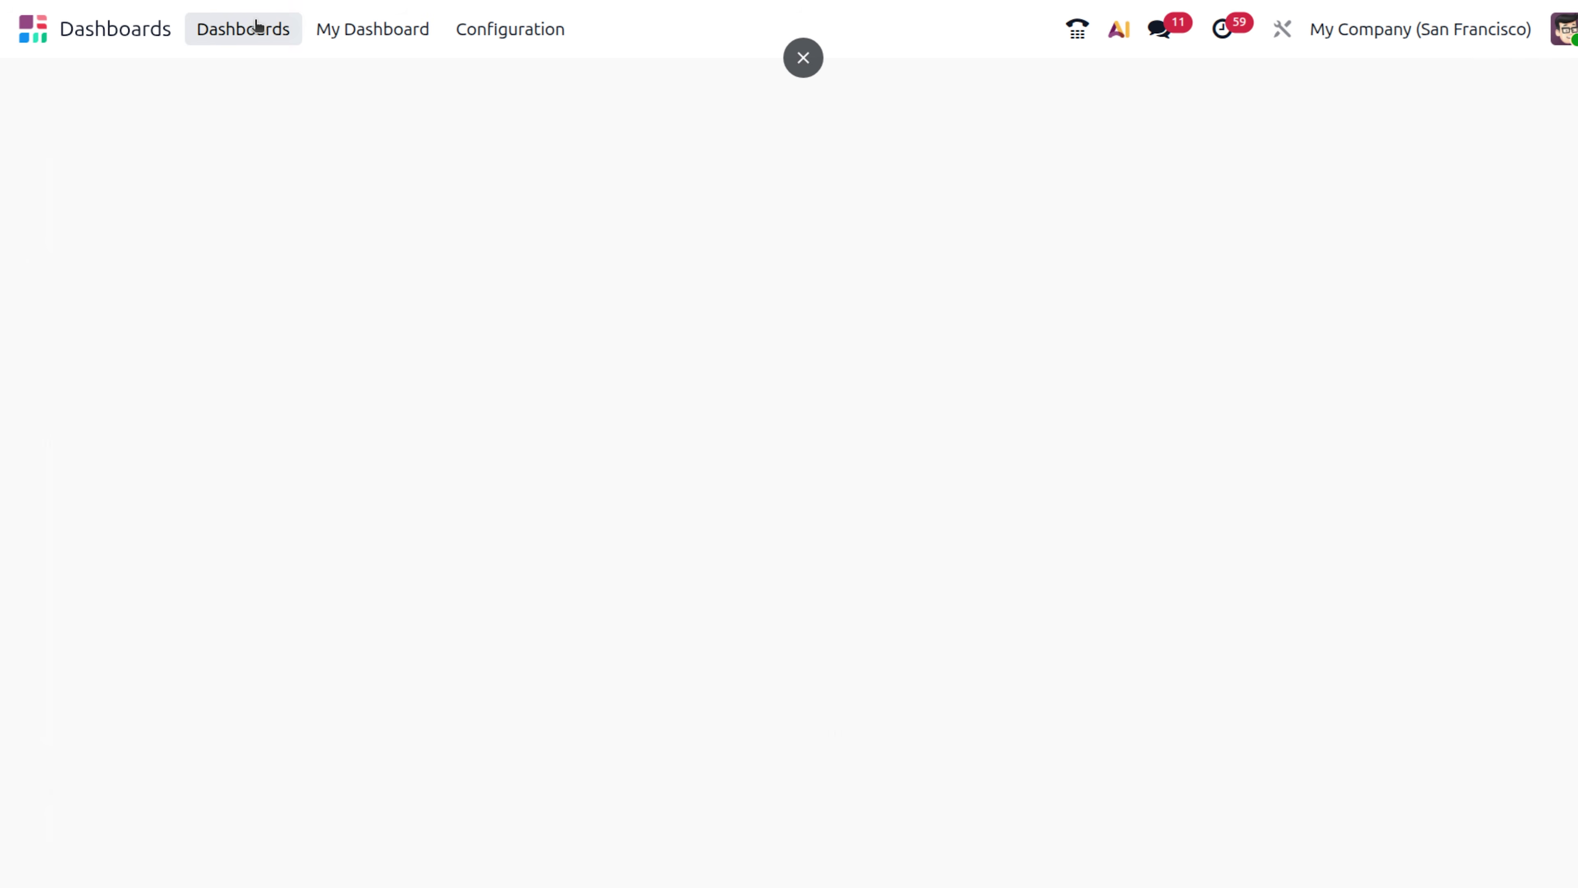